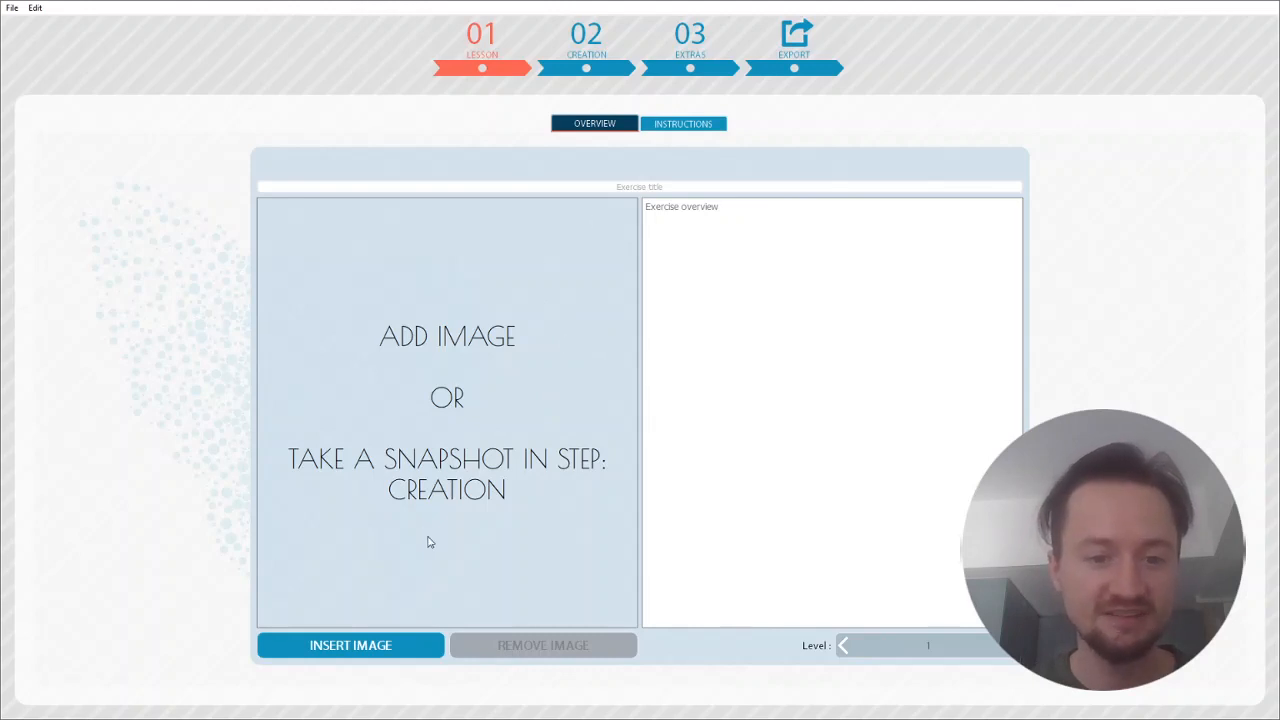
Title the exercise "Example" and enter "Overview instructions" as its overview text
left_click(649, 188)
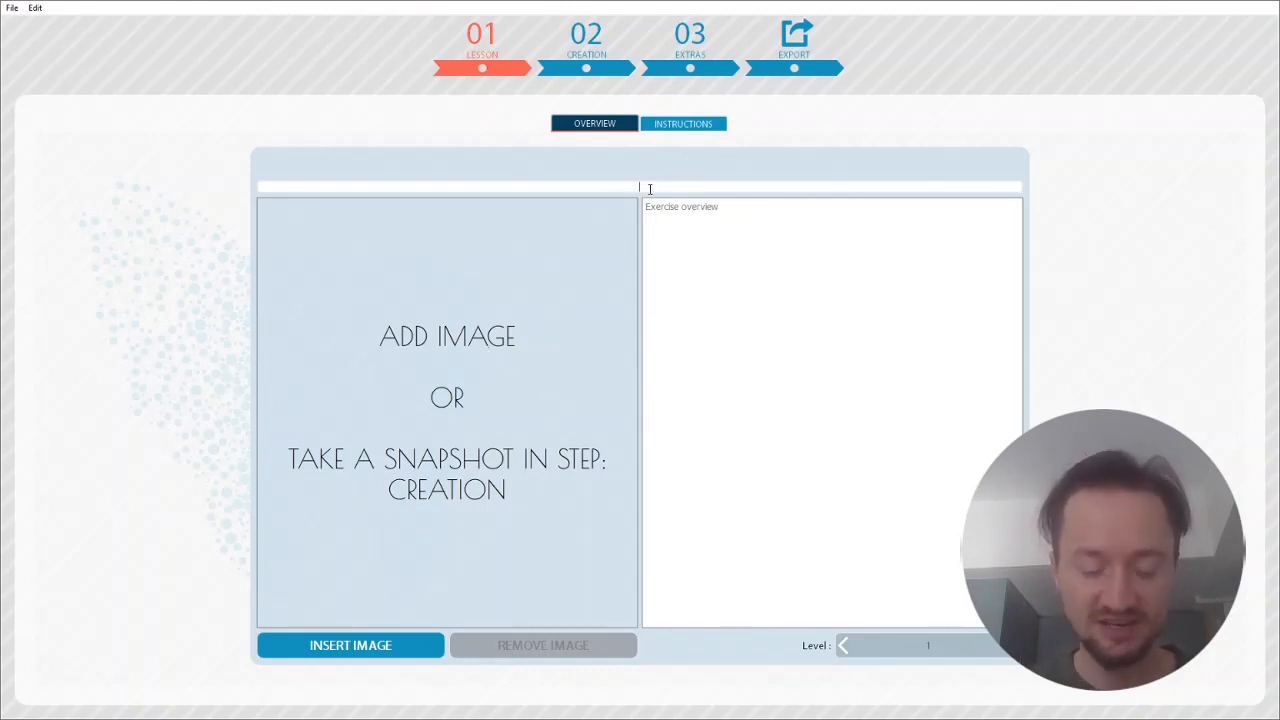
type("Example")
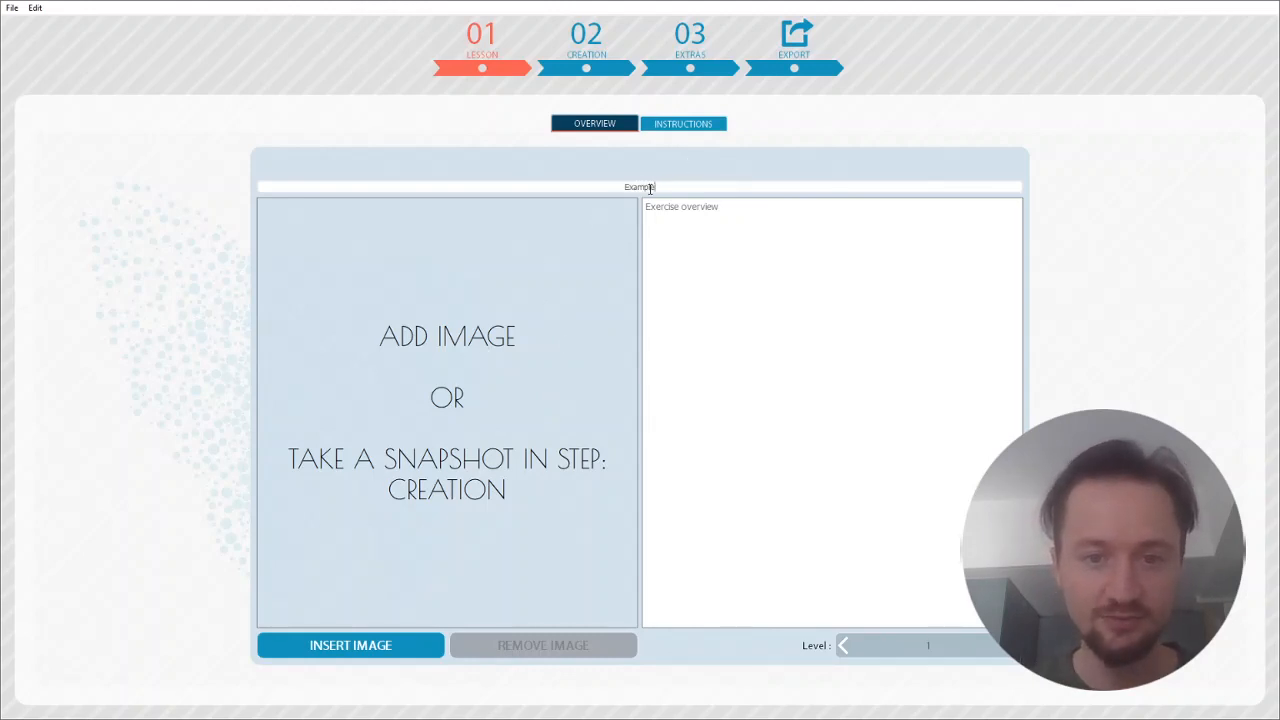
type("Overview instructions")
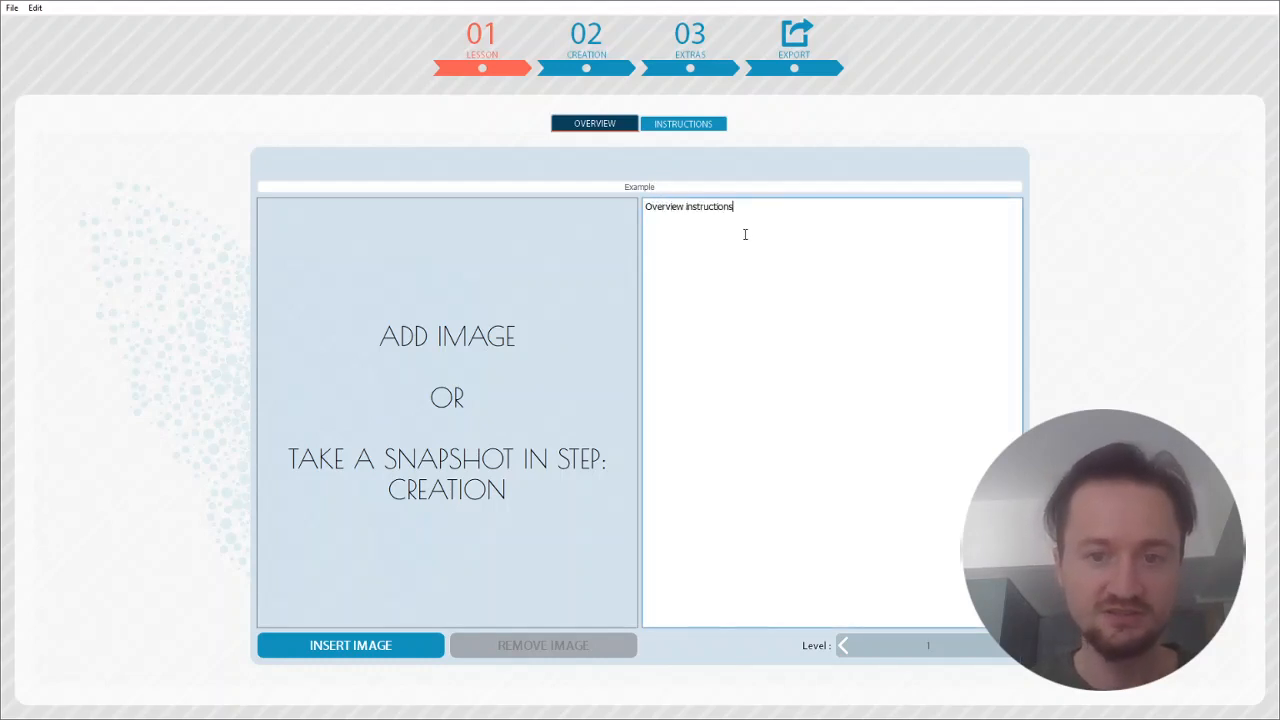
Title the lesson's instructions page "Instructions" and enter "Hello world" as its comment
left_click(694, 126)
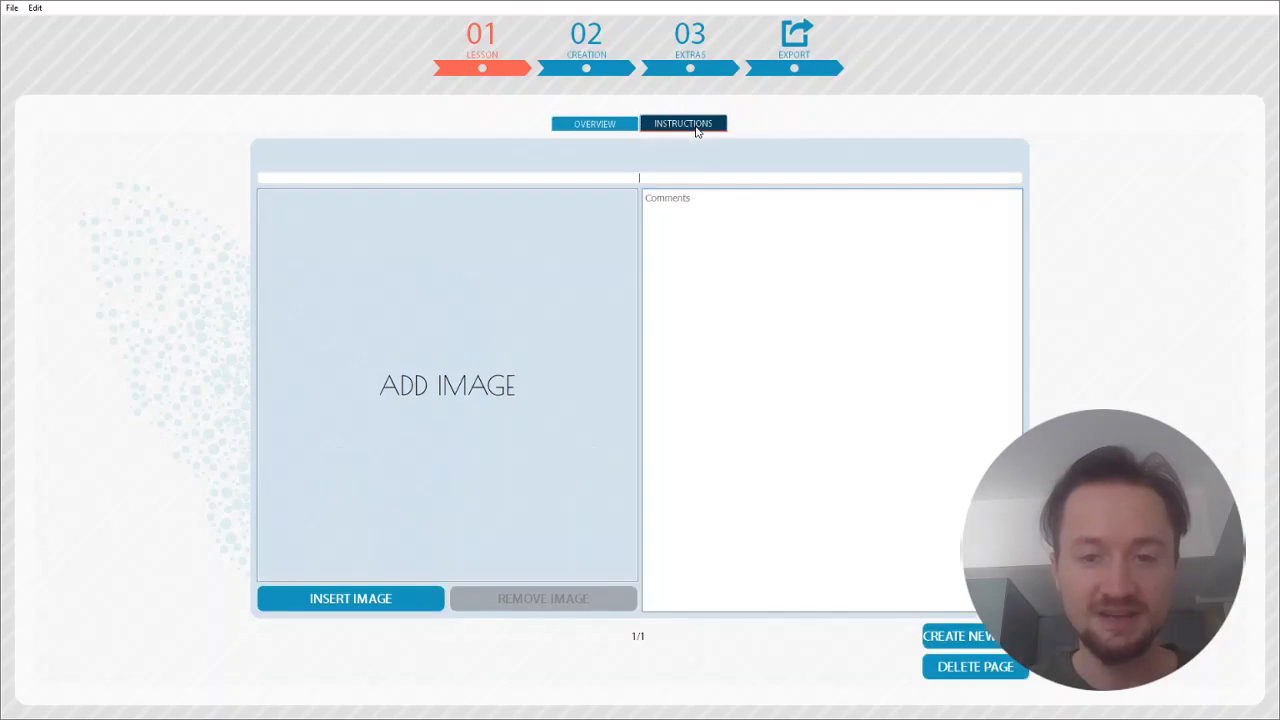
left_click(648, 179)
type("Instructions")
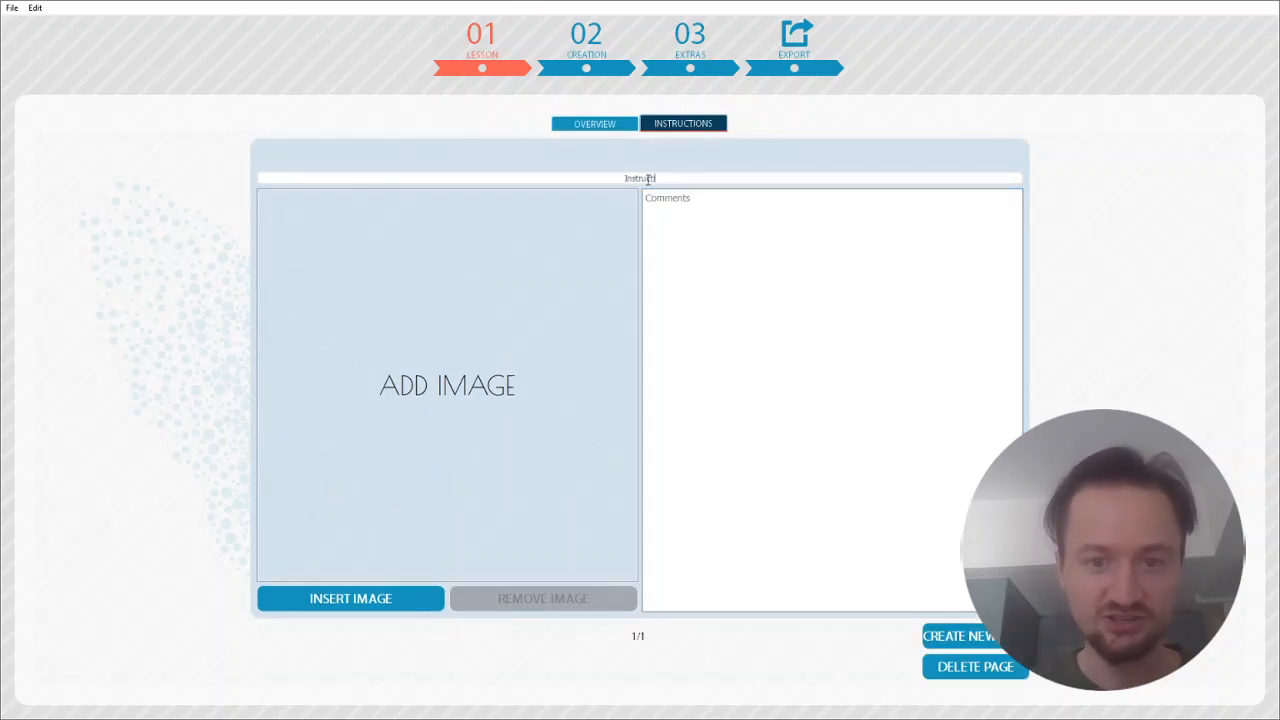
left_click(667, 202)
type("Hello world")
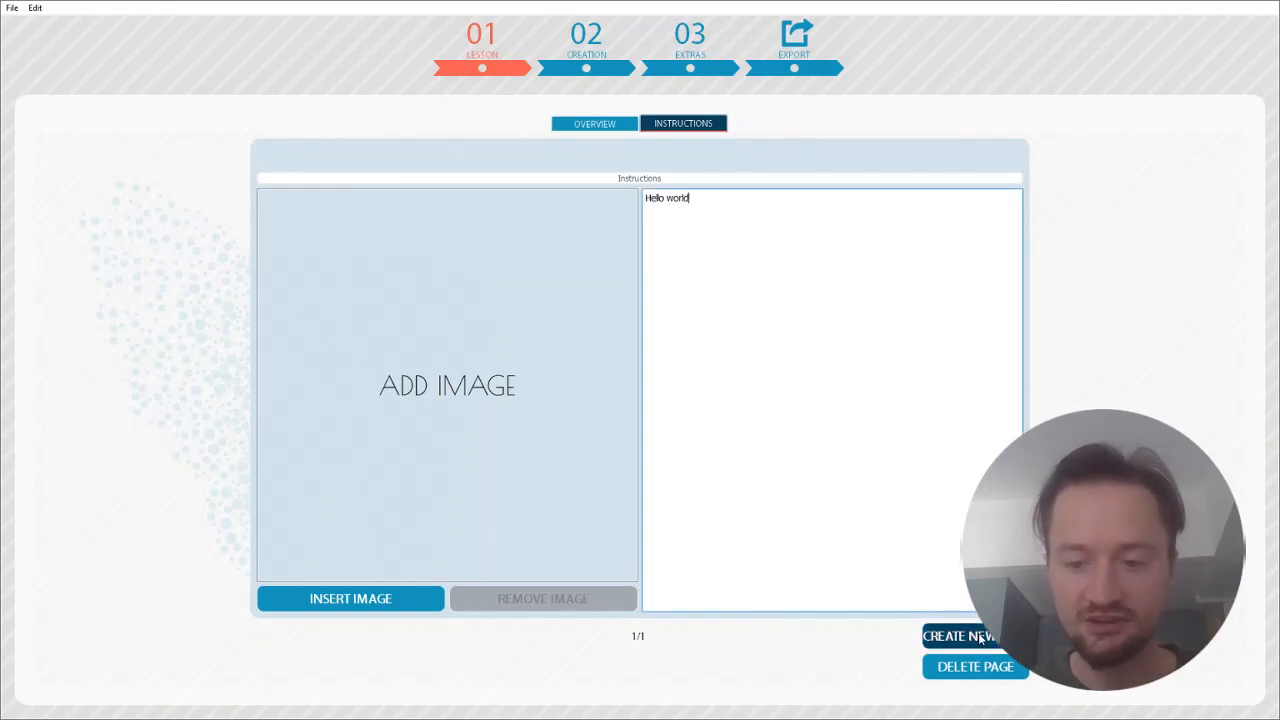
left_click(384, 606)
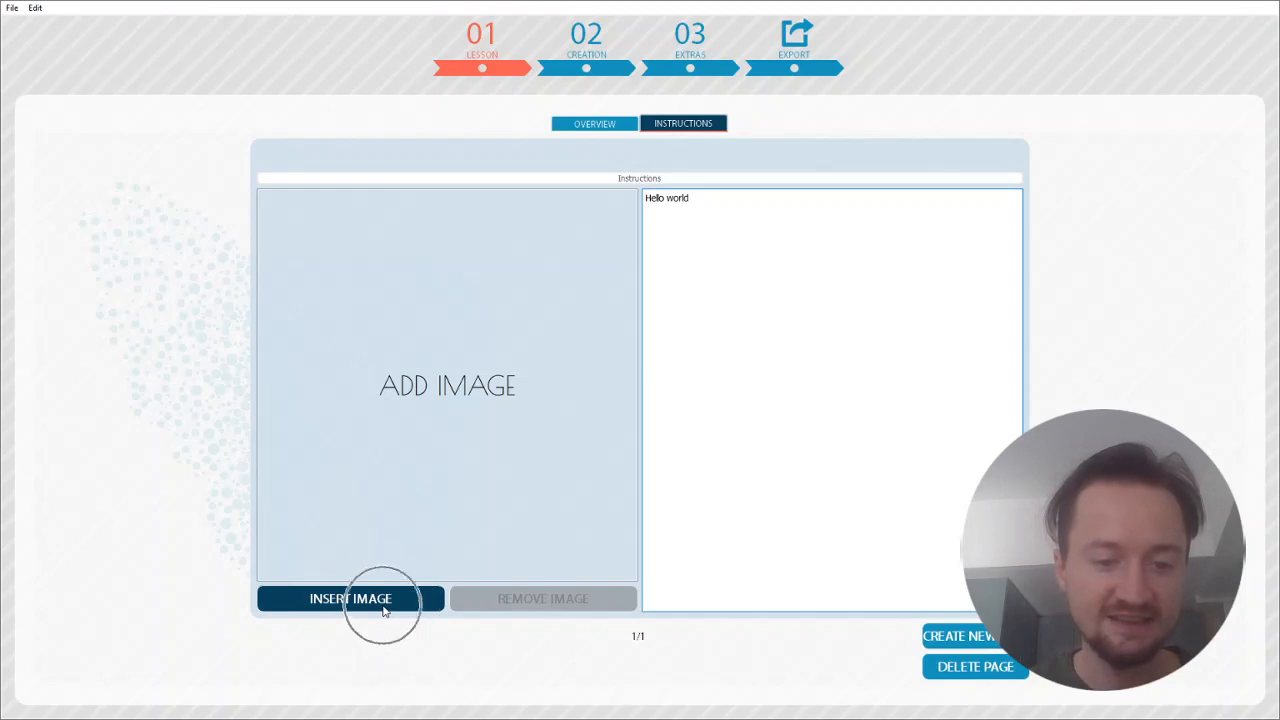
Import the surface file segmentation_SOLID.stl from the case folder on the Virteasy (D:) drive into the solid creation stage
left_click(588, 52)
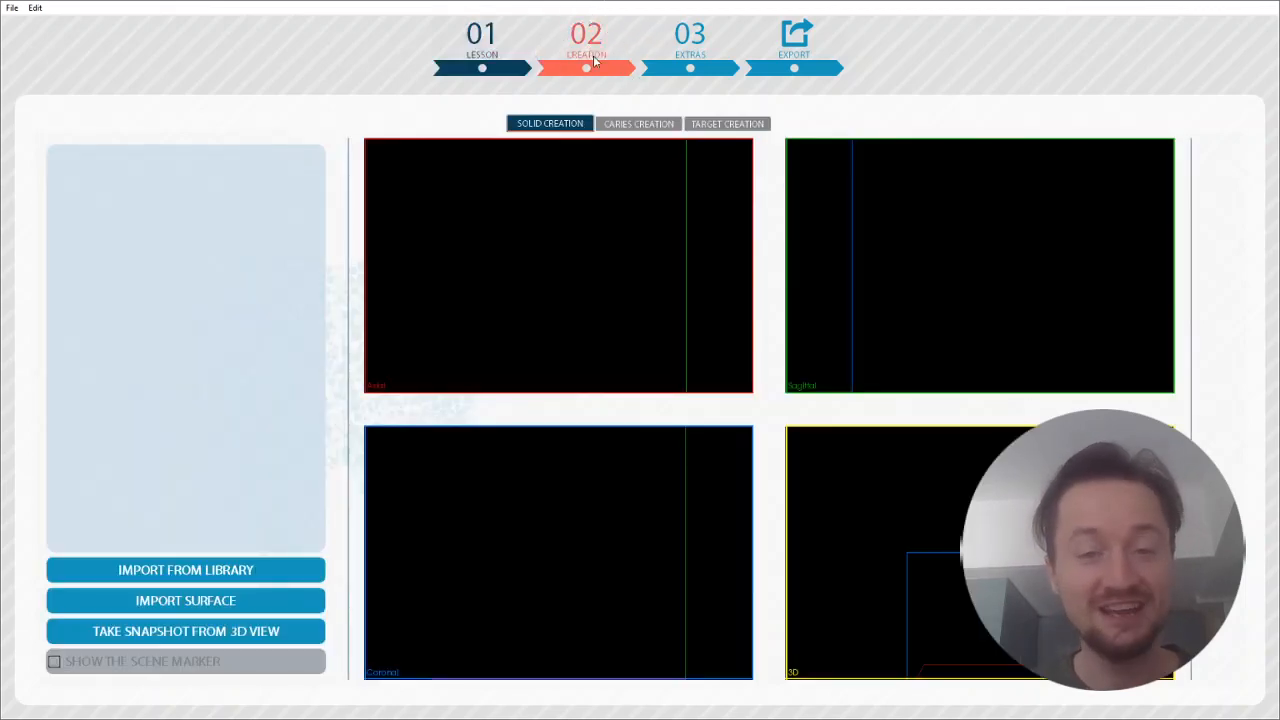
left_click(240, 570)
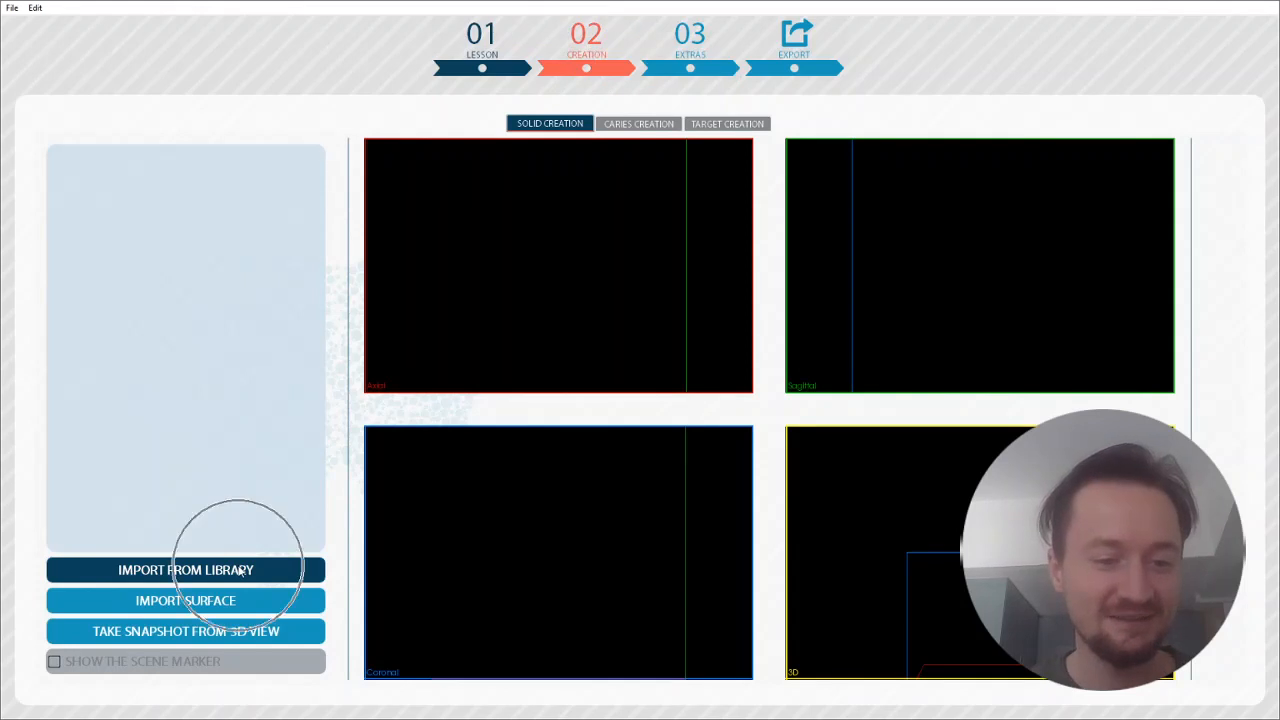
left_click(258, 601)
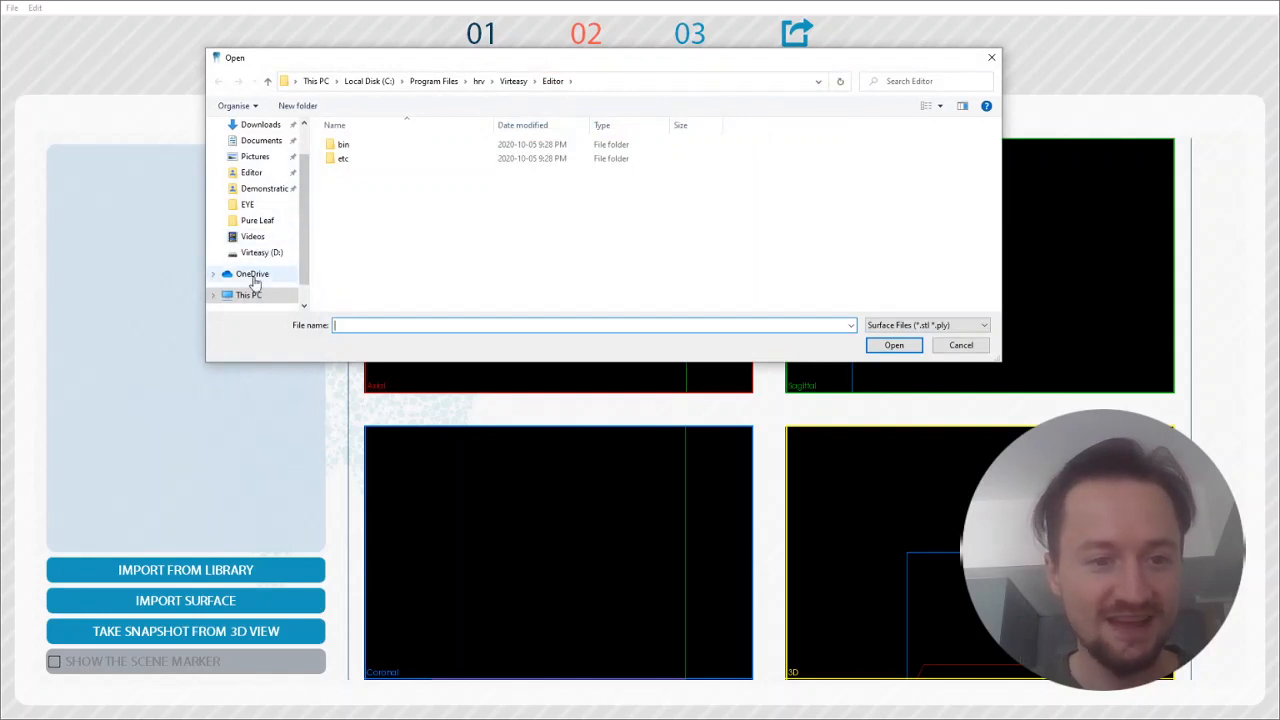
left_click(248, 294)
scroll(727, 238, "down", 2)
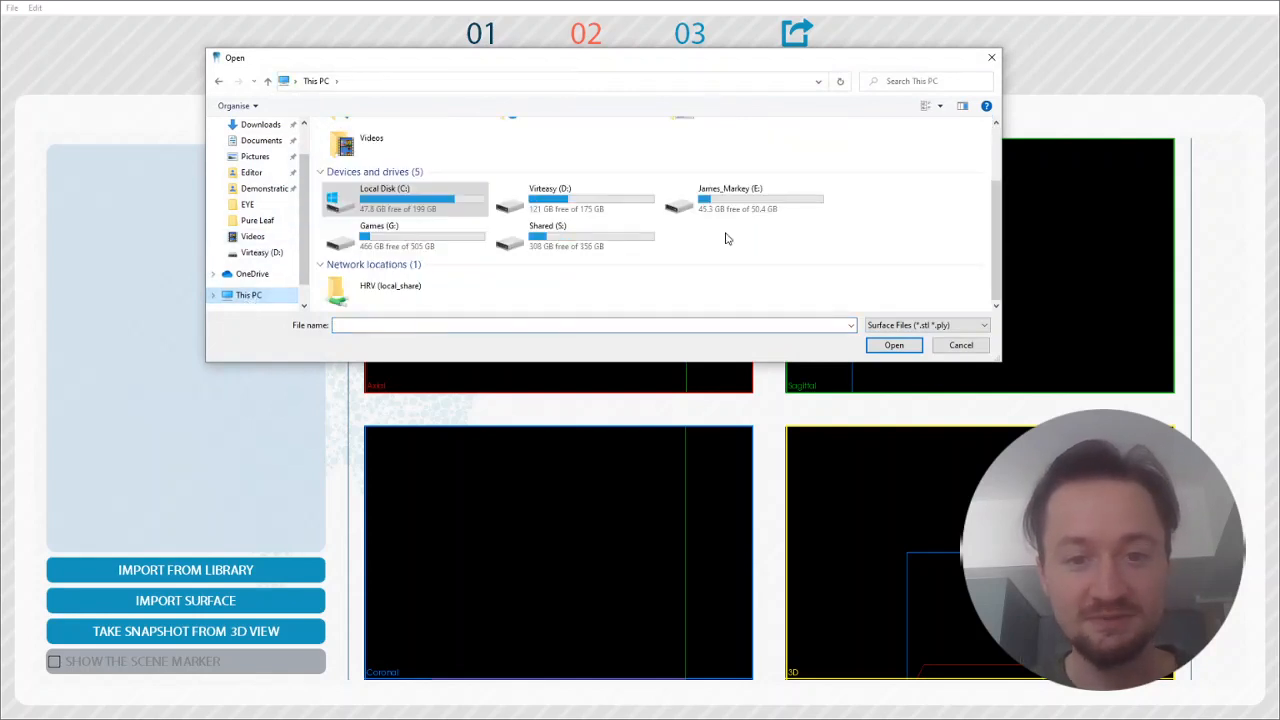
double_click(626, 210)
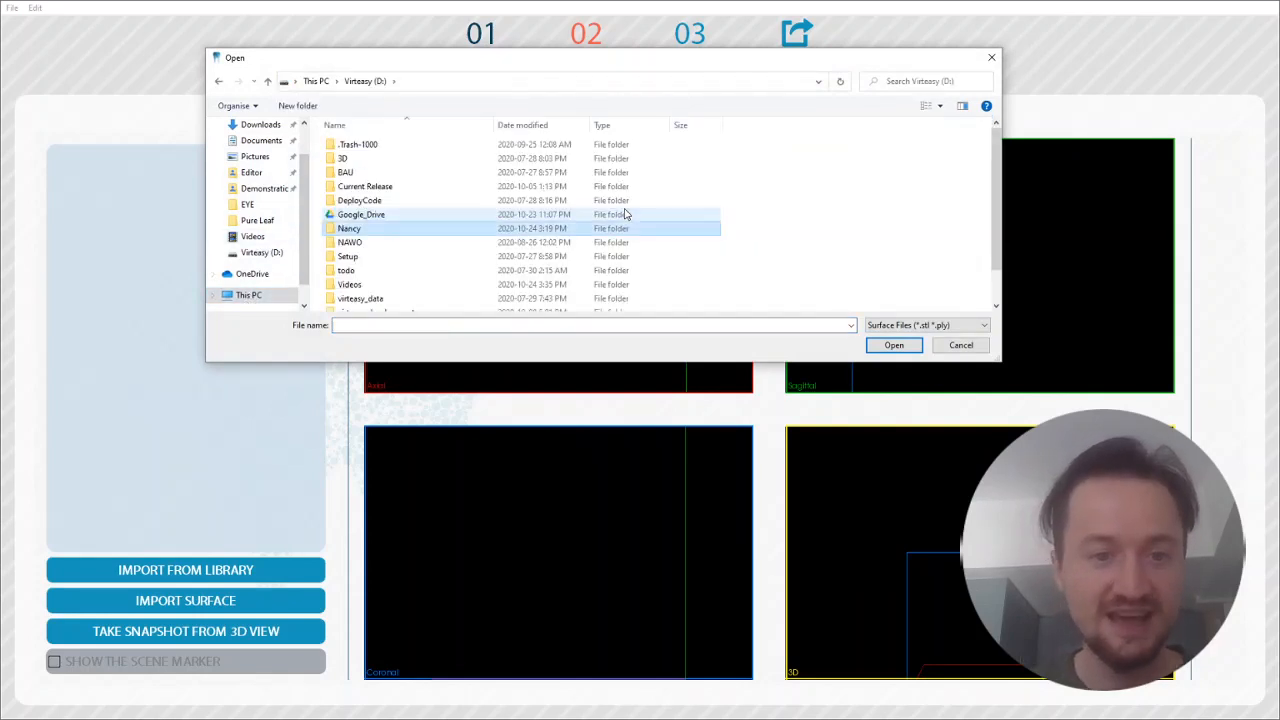
key("Return")
key("c")
key("Return")
key("s")
key("s")
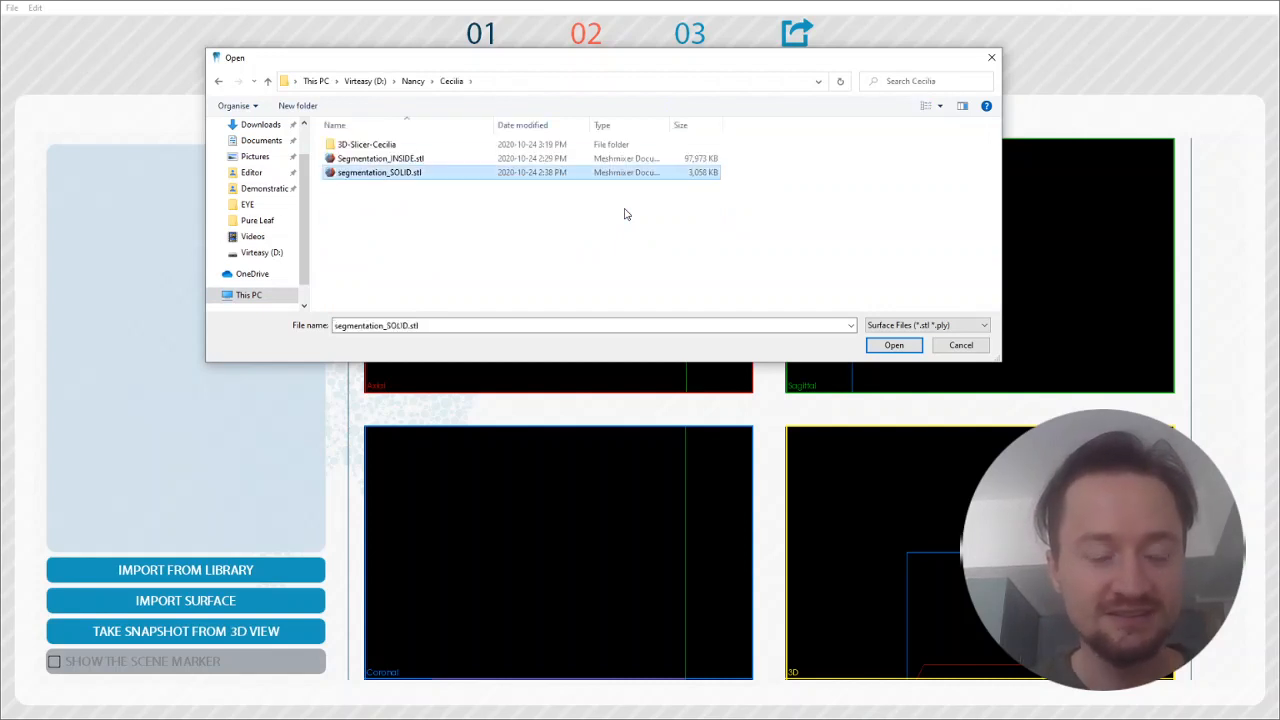
key("Return")
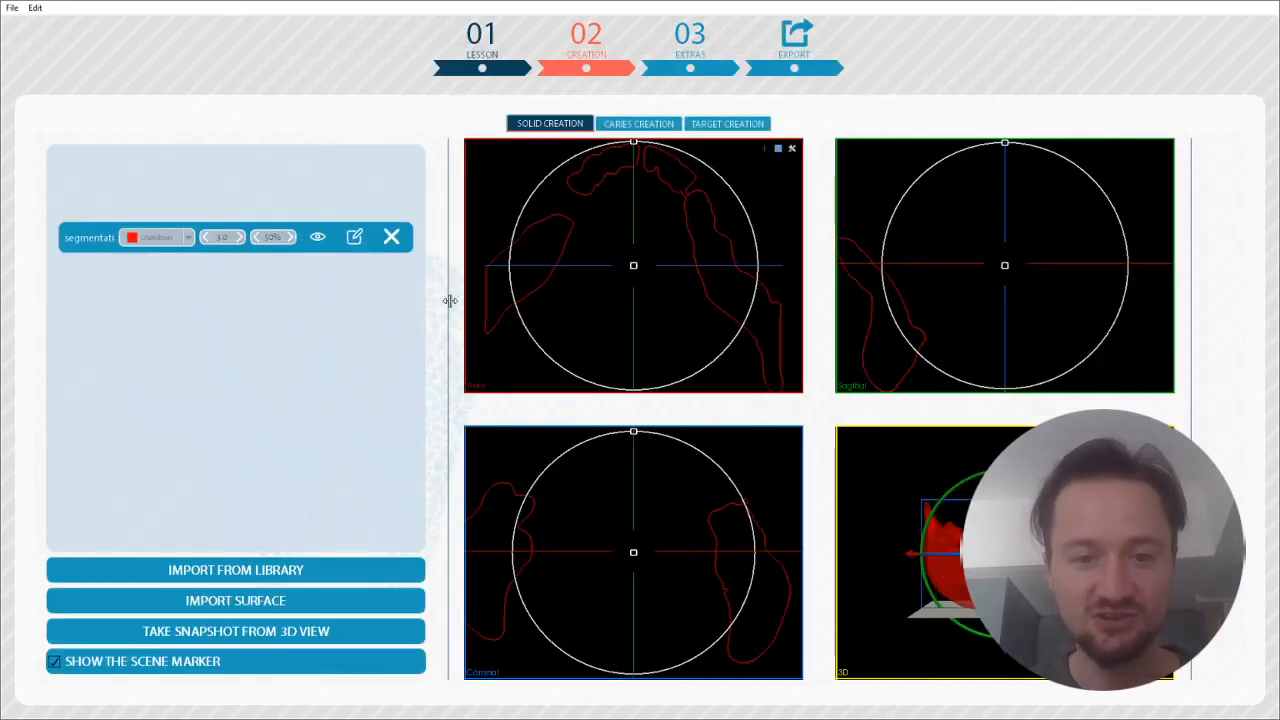
Set the imported surface's tissue type to Enamel
left_click(159, 243)
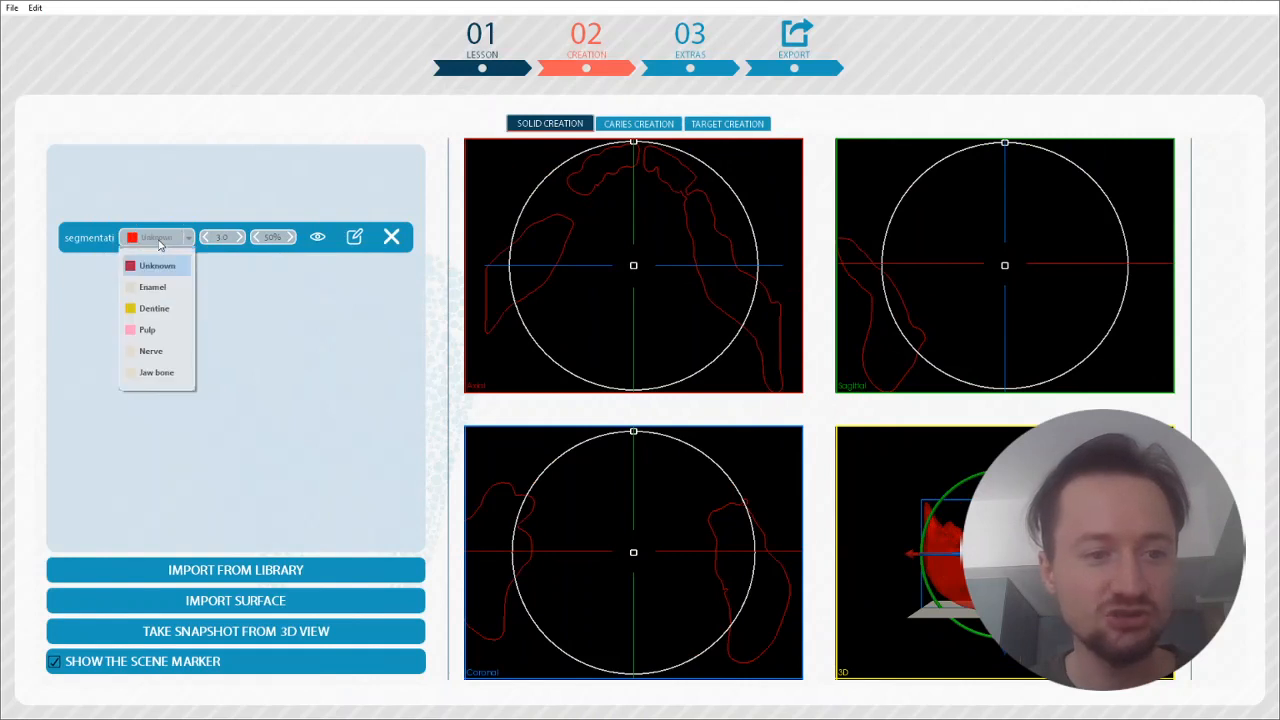
left_click(161, 289)
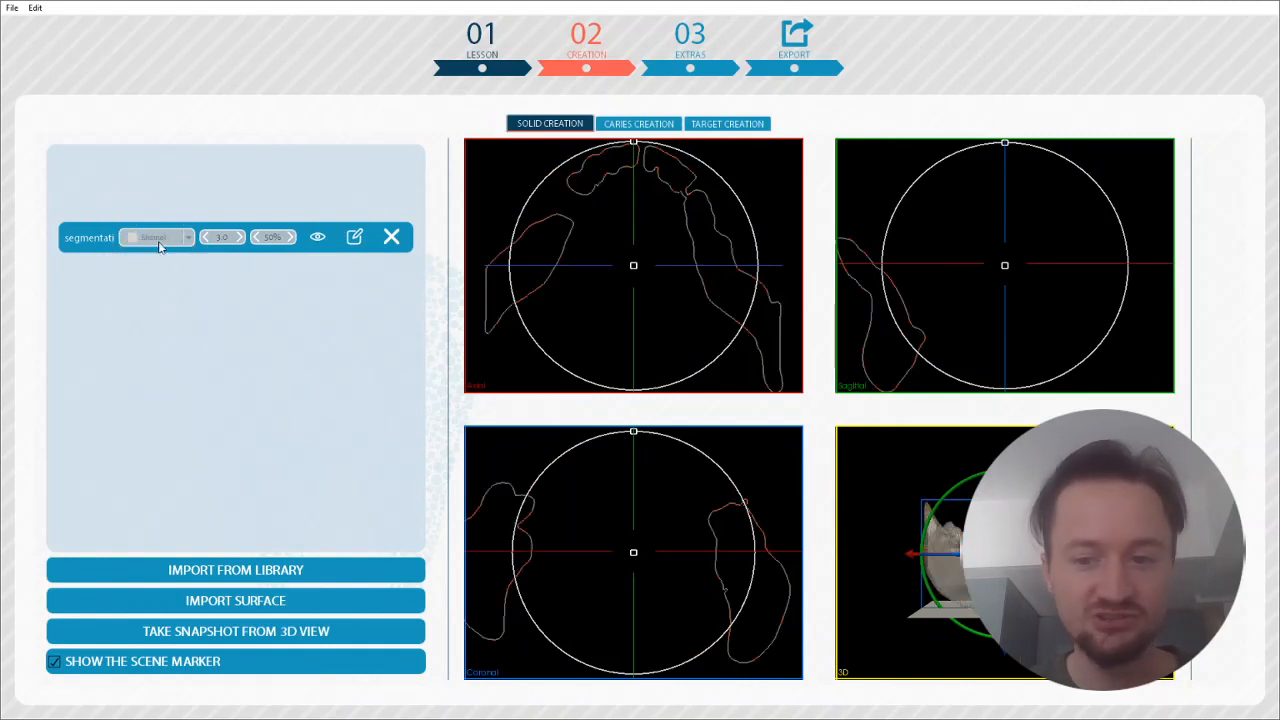
left_click(223, 237)
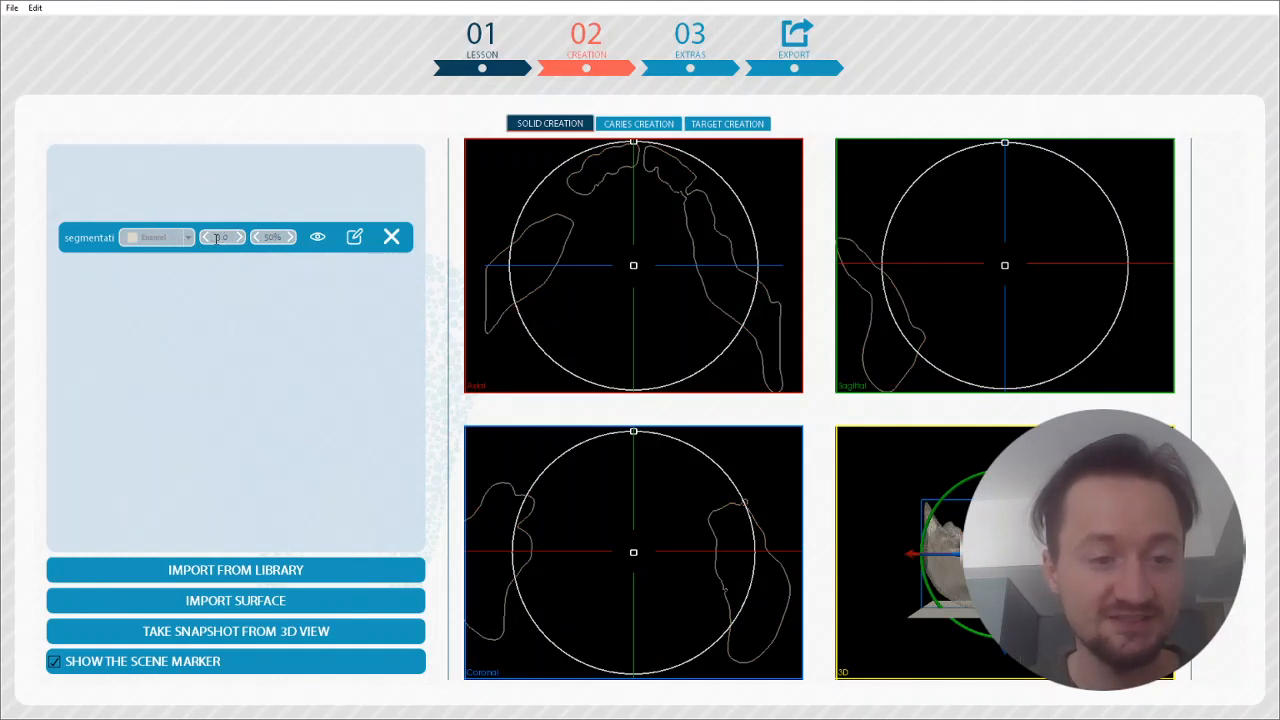
Set the imported surface's tissue type to Jaw bone and its opacity to 100%
left_click(187, 240)
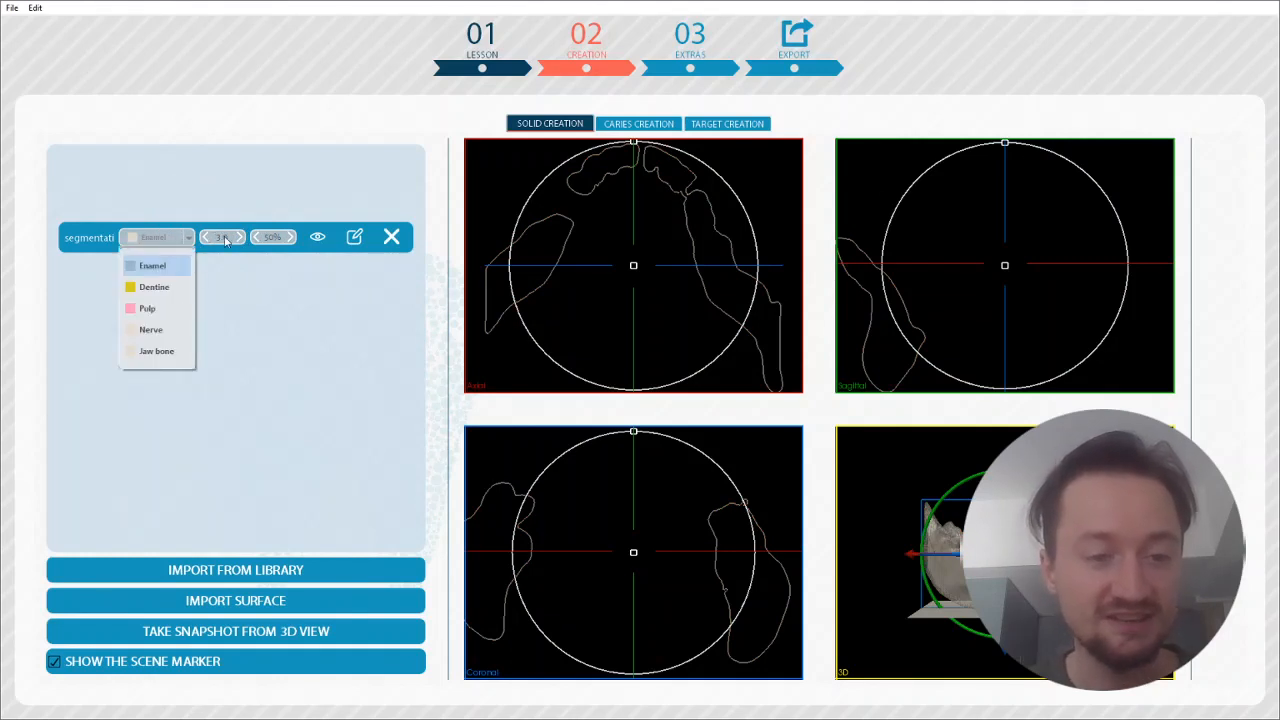
left_click(176, 354)
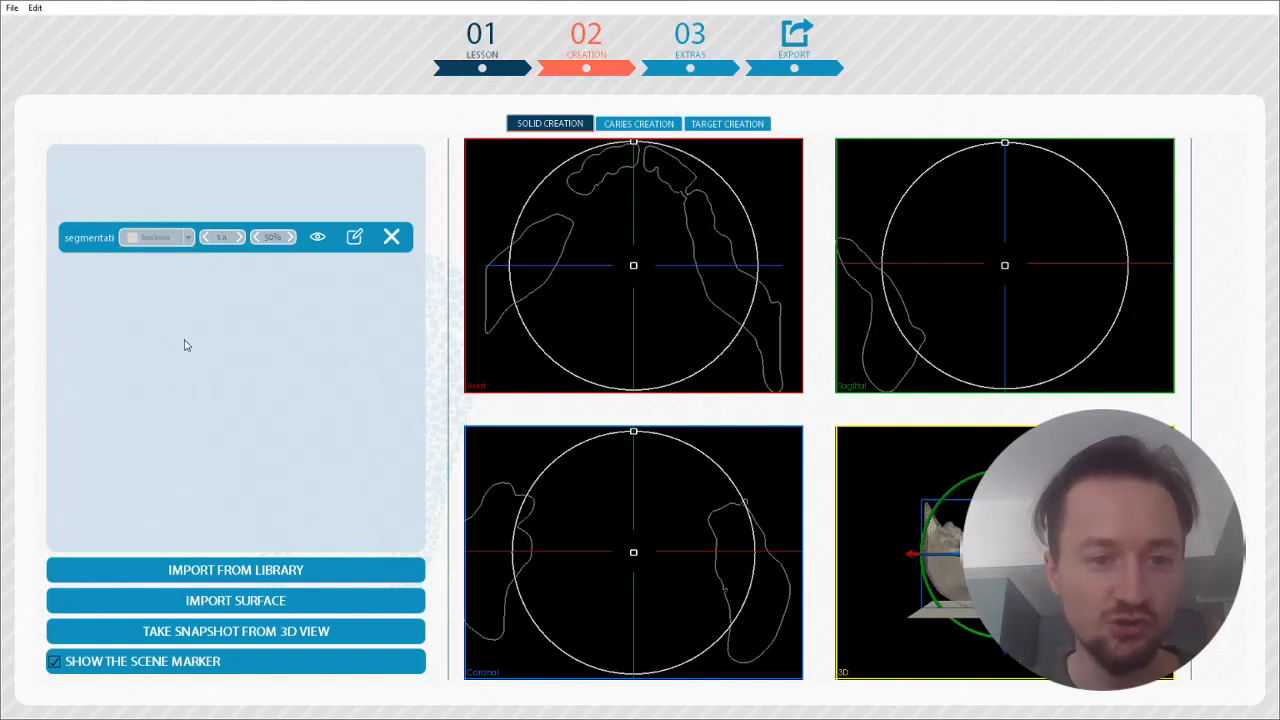
left_click(277, 238)
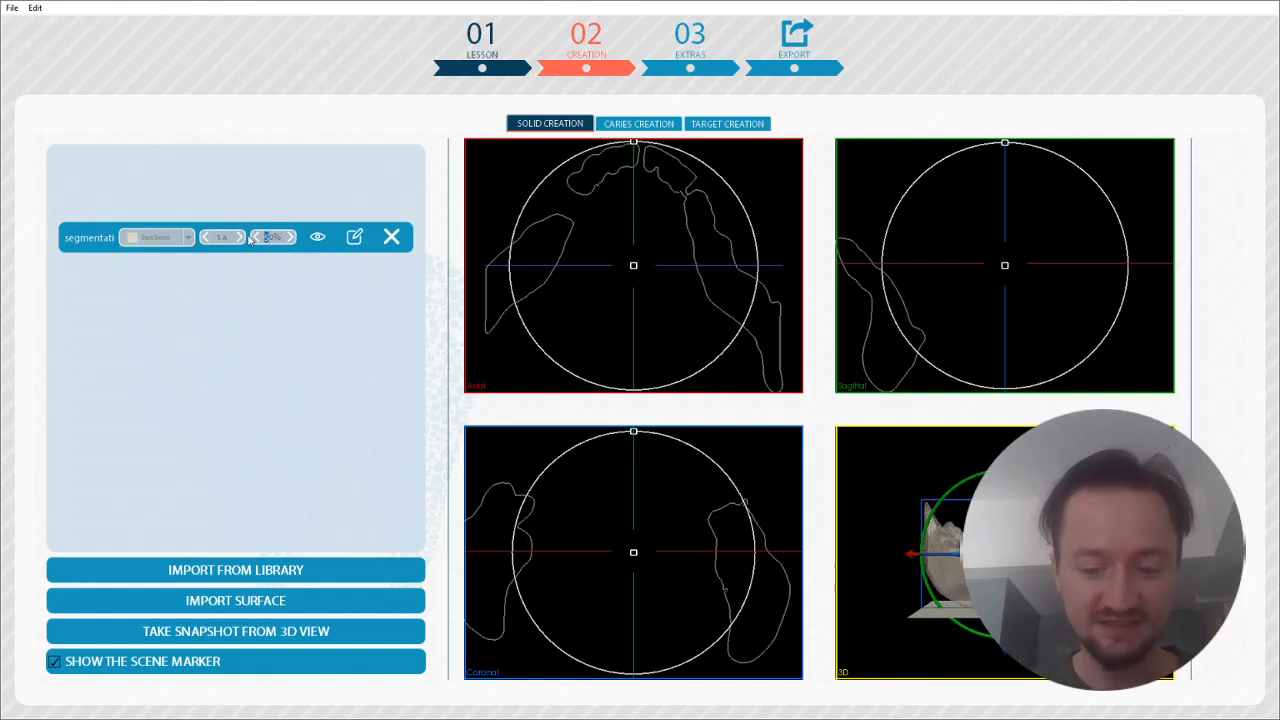
type("10")
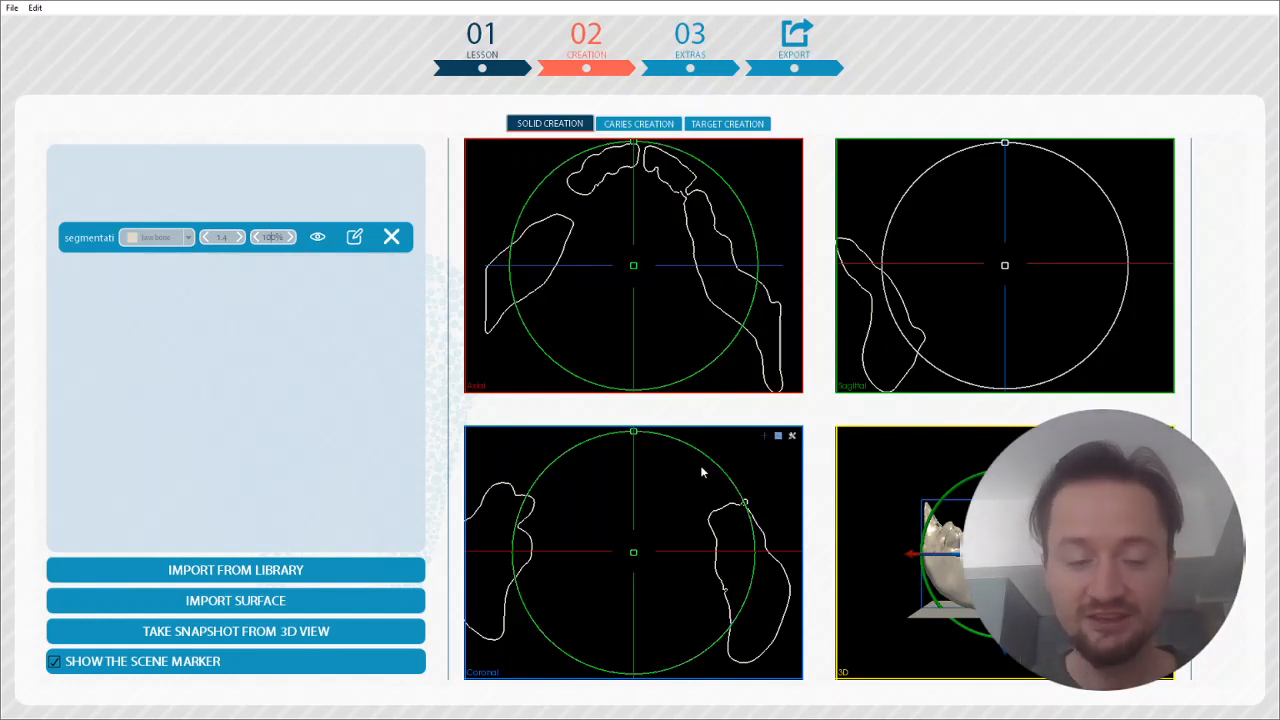
Turn off edit mode for the jaw surface and hide the scene marker, with the jaw framed at an angle in the 3D view
left_click(355, 237)
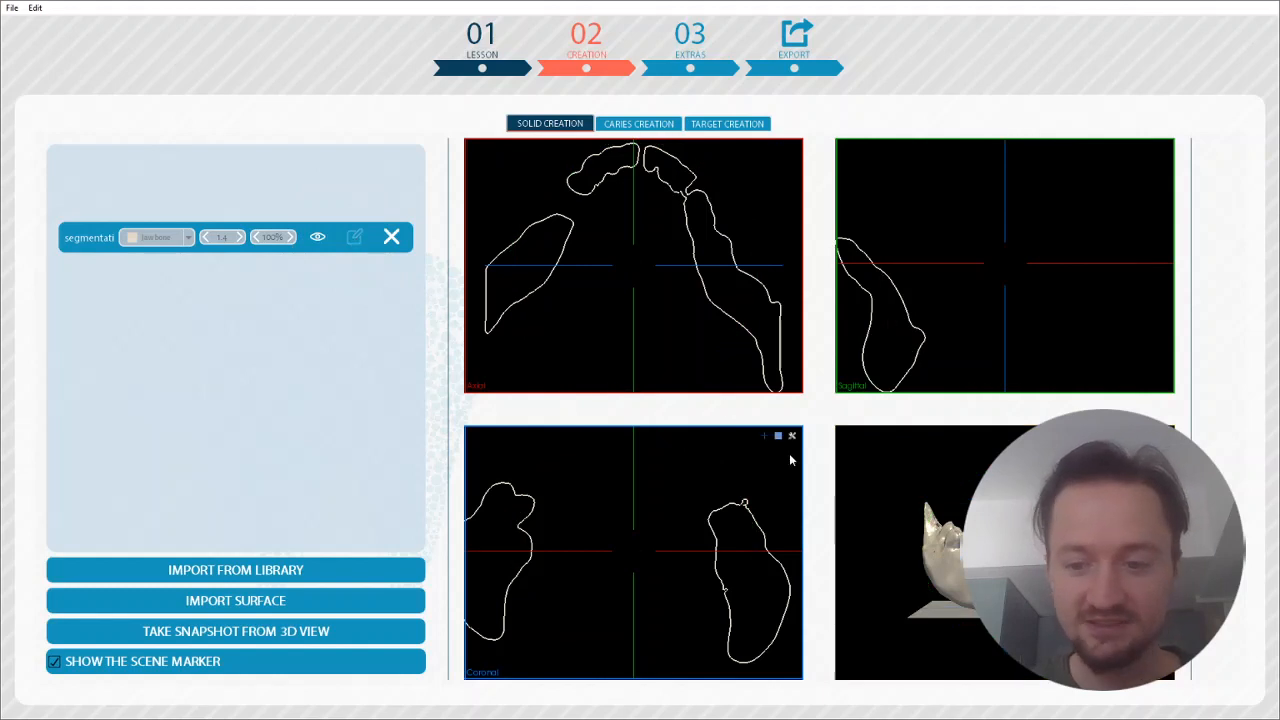
left_click_drag(1035, 555, 1110, 565)
scroll(1005, 553, "up", 5)
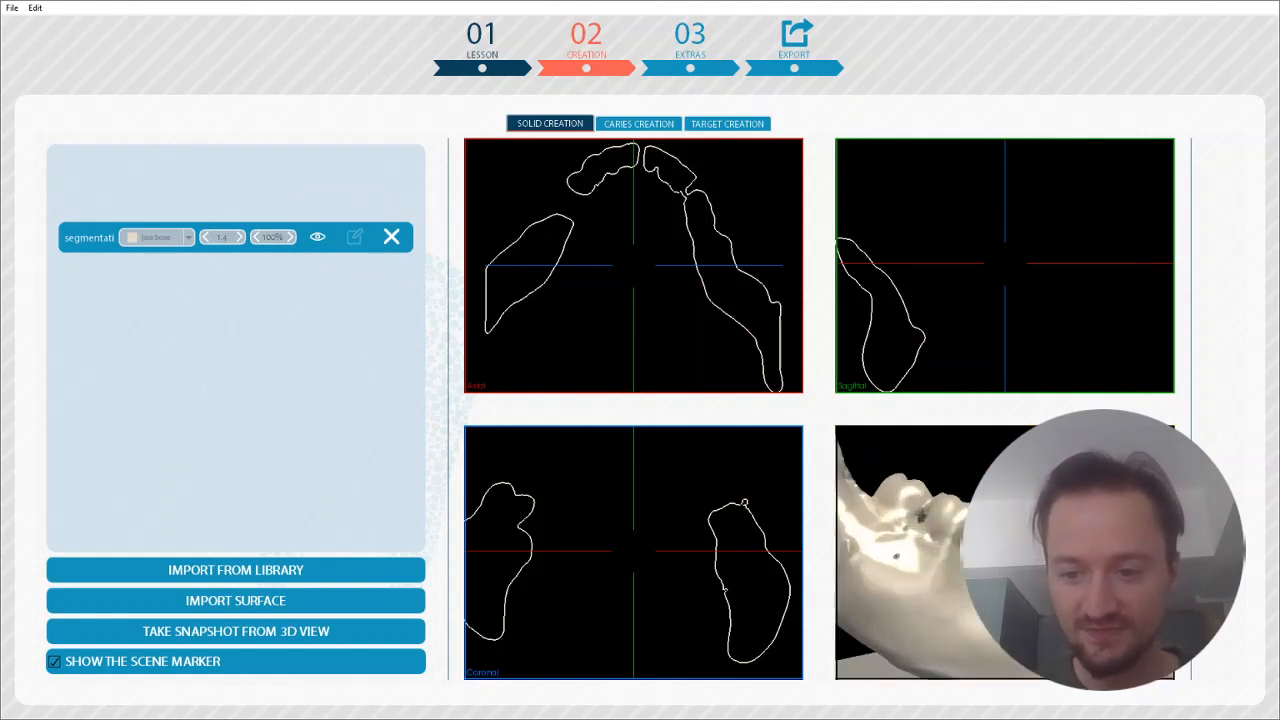
mouse_move(1005, 553)
left_mouse_down()
mouse_move(1080, 575)
mouse_move(1150, 560)
mouse_move(1080, 590)
mouse_move(916, 610)
mouse_move(1005, 578)
left_mouse_up()
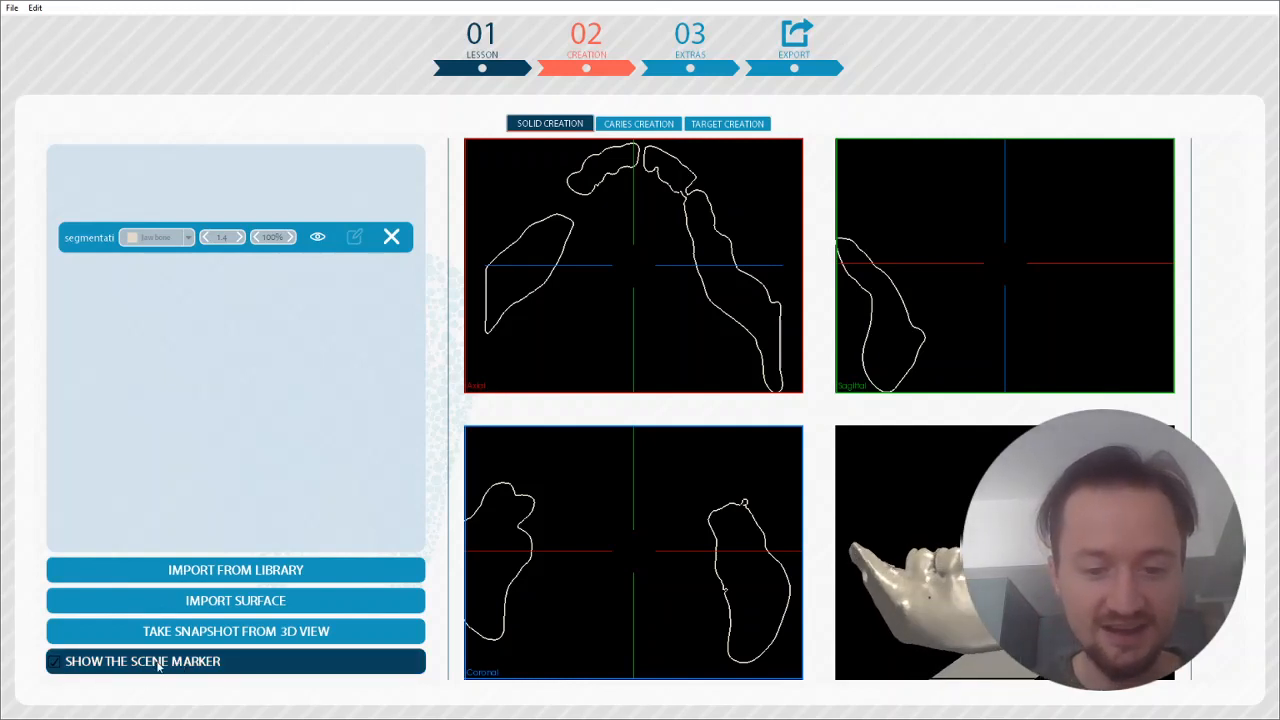
left_click_drag(918, 592, 936, 618)
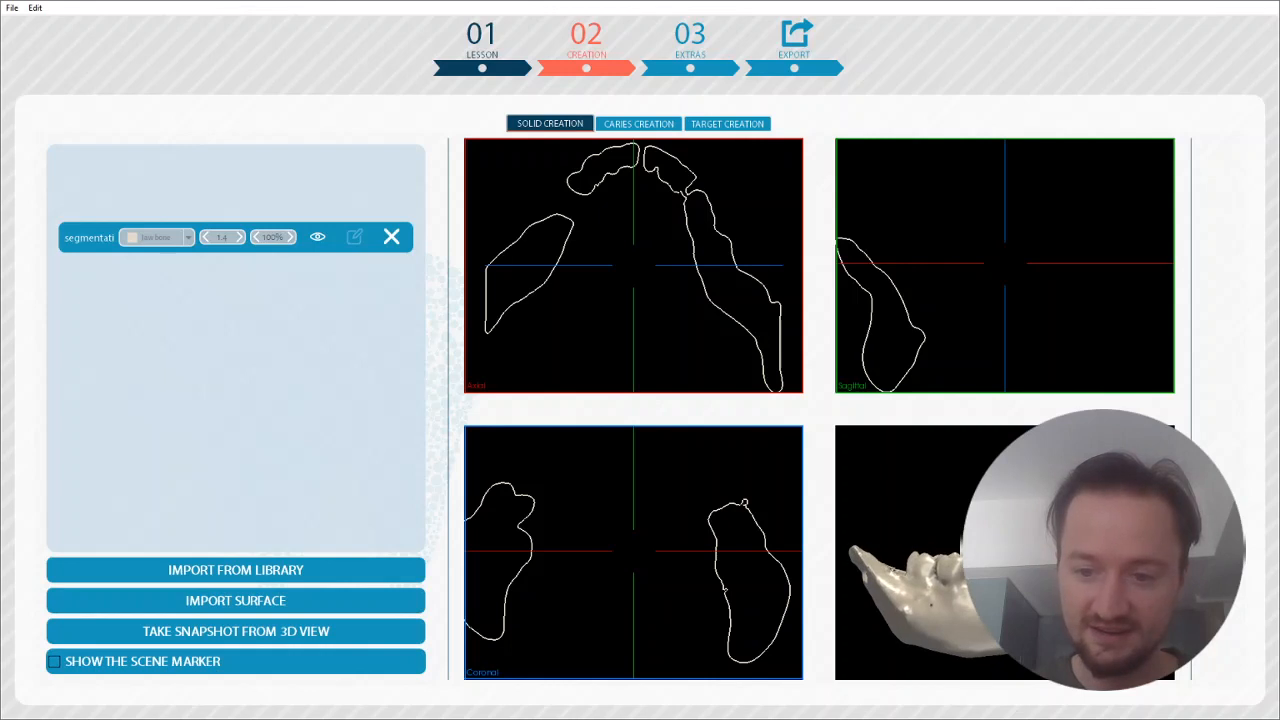
Take a snapshot of the 3D view for the exercise and check it in the lesson overview
left_click(281, 633)
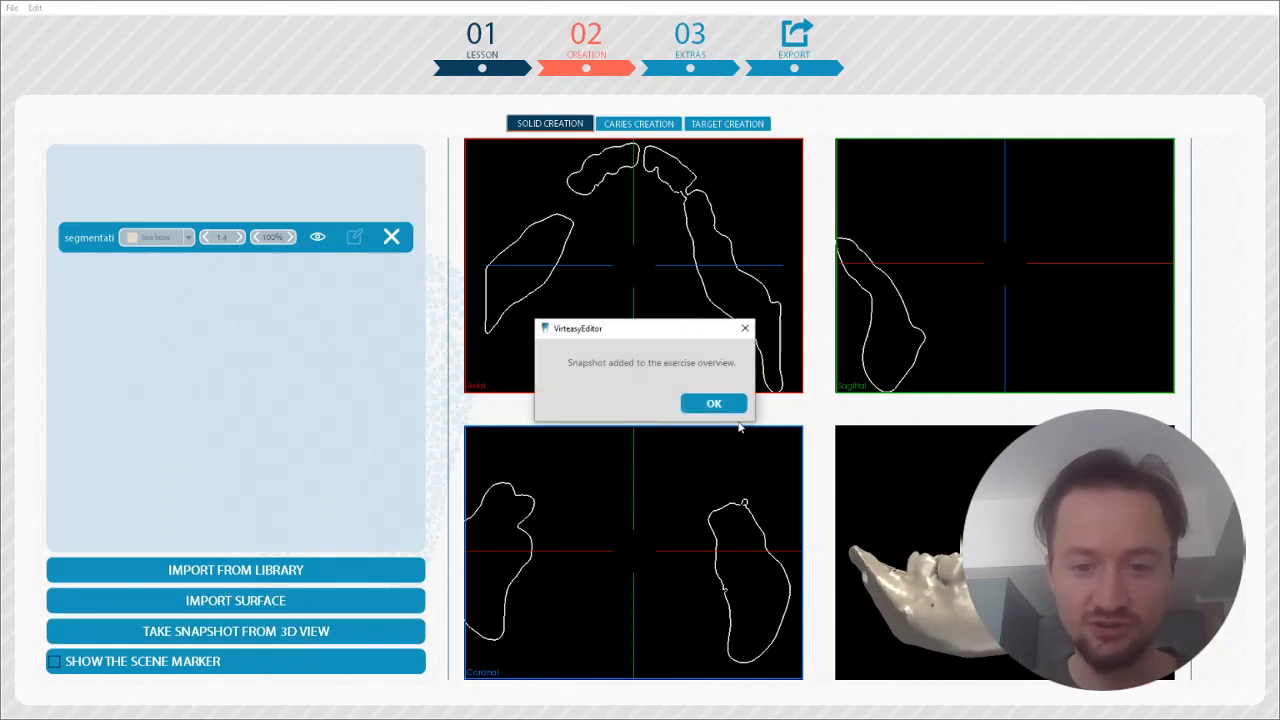
left_click(710, 402)
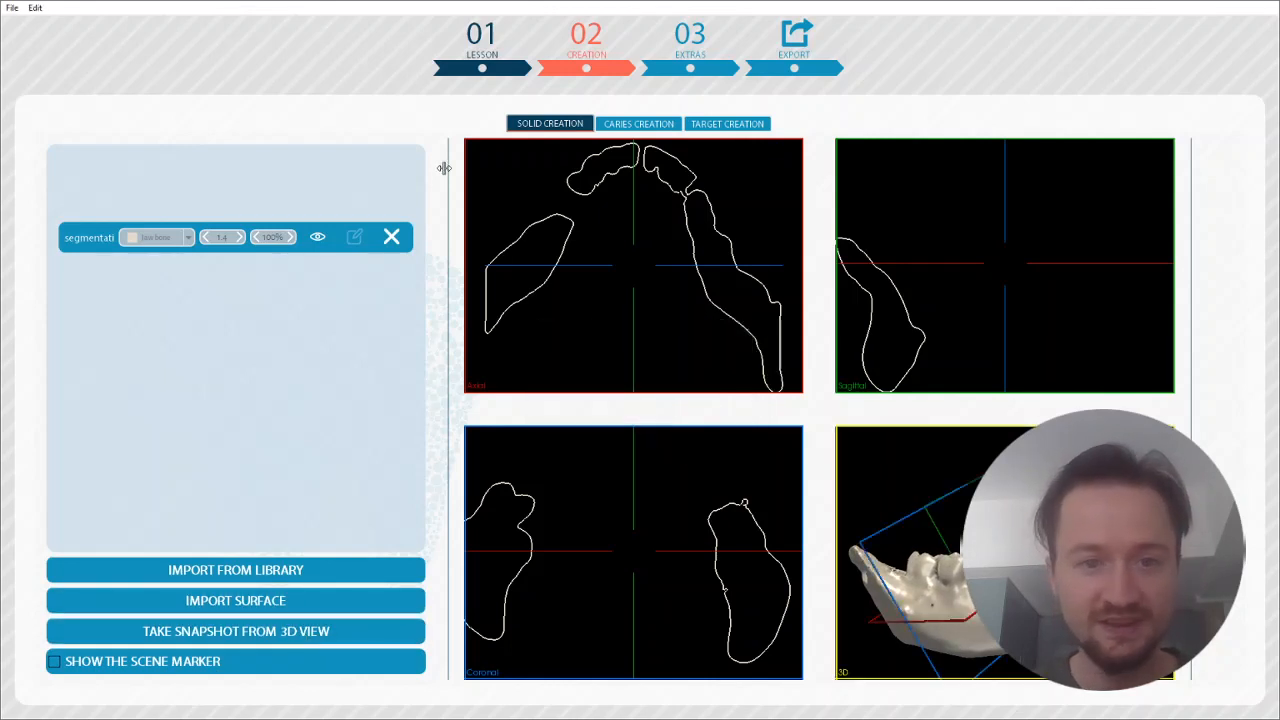
left_click(481, 68)
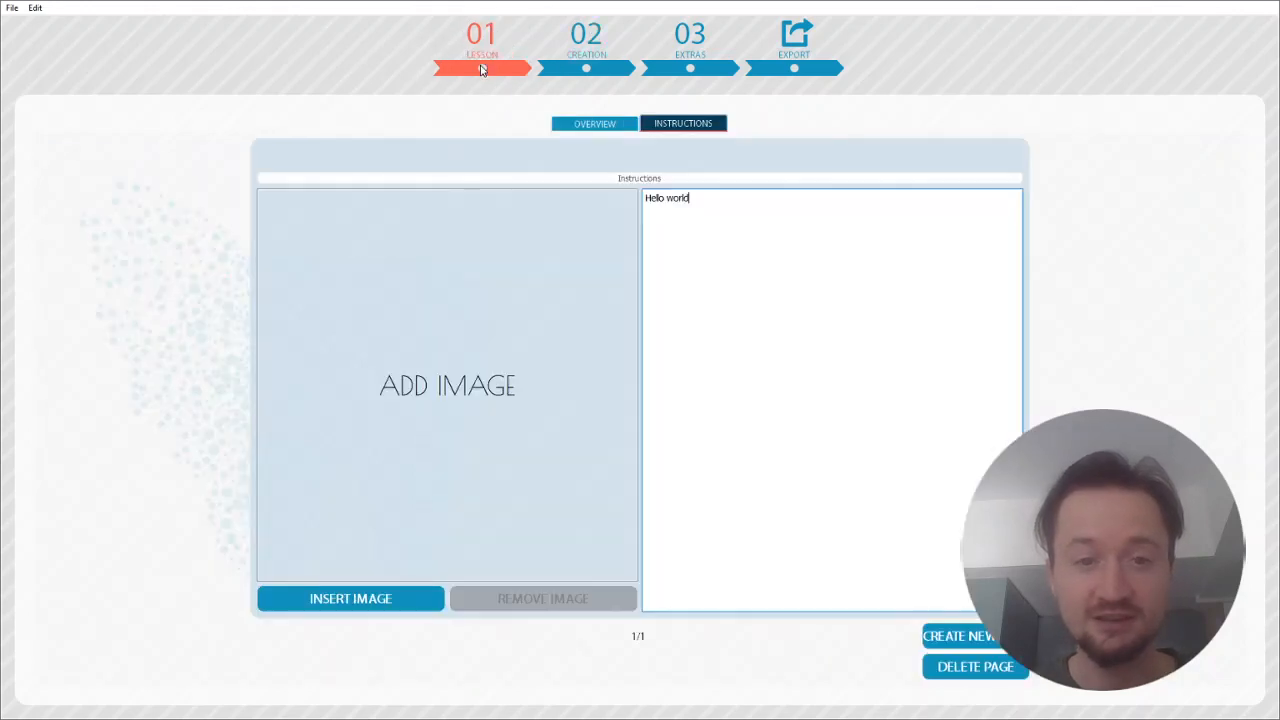
left_click(592, 125)
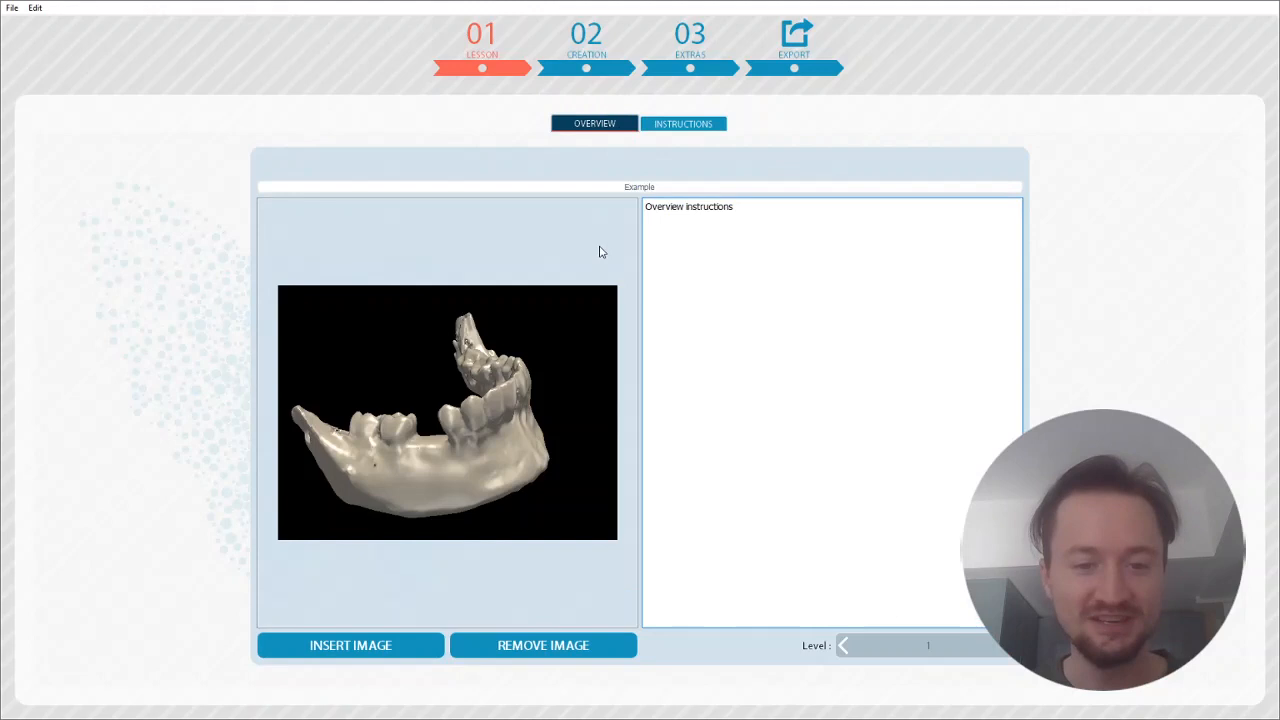
Import the semisphere shape from the caries library into the exercise's caries creation stage
left_click(606, 57)
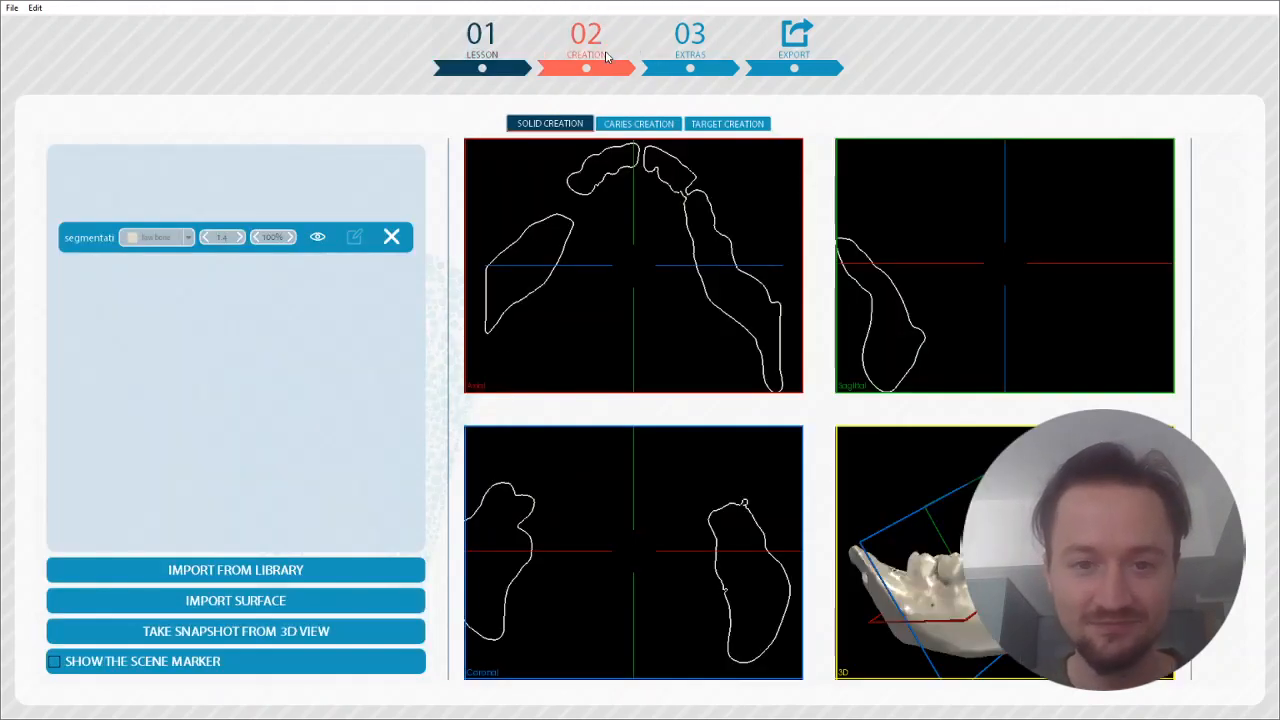
left_click(640, 126)
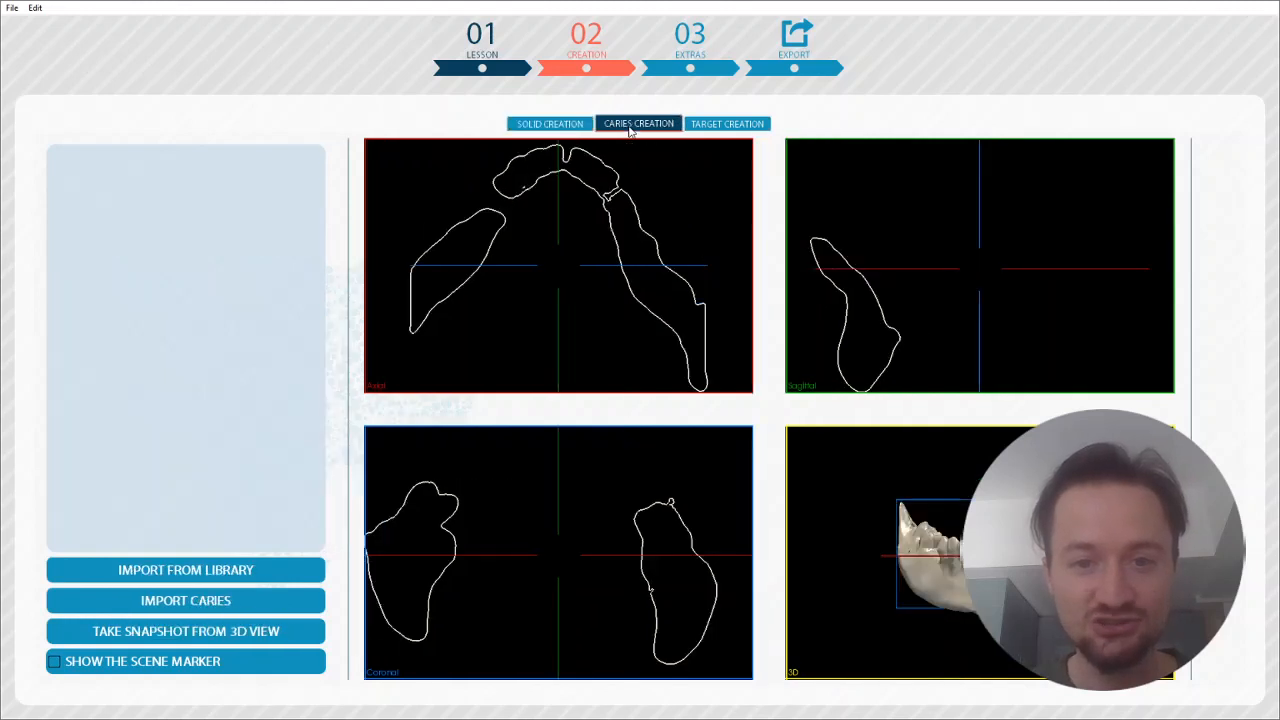
left_click_drag(985, 548, 1035, 552)
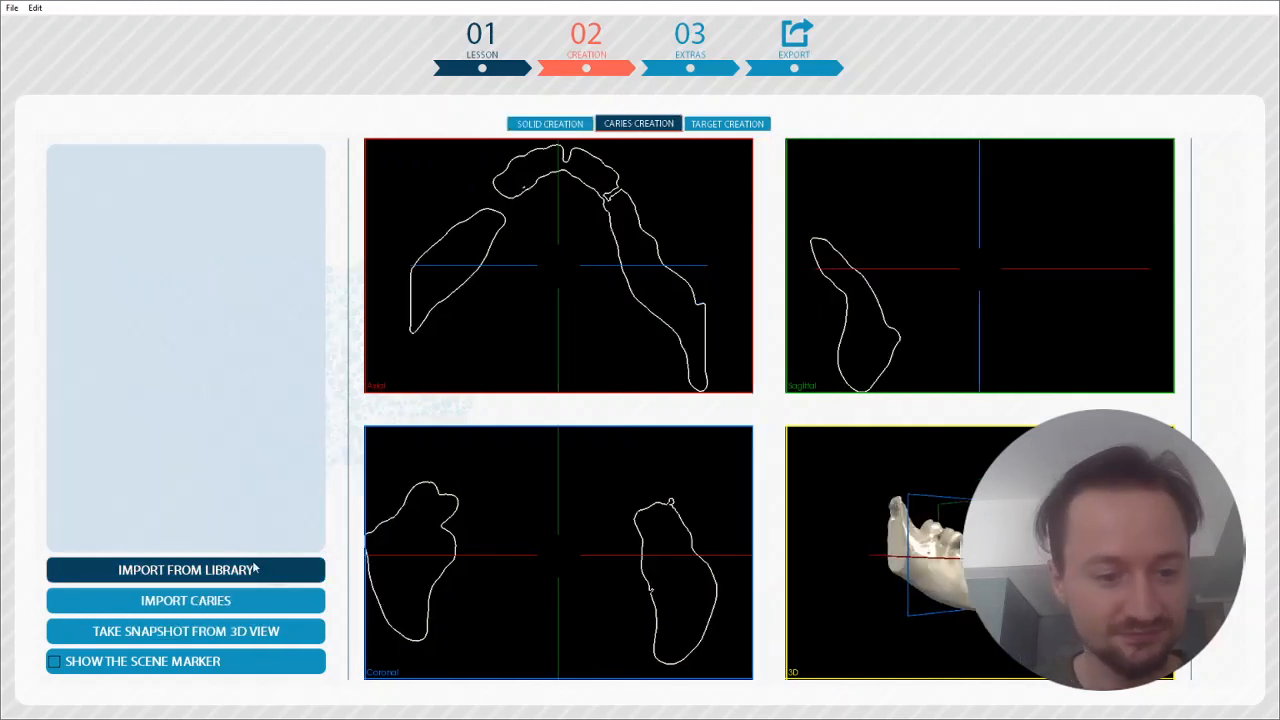
left_click(183, 571)
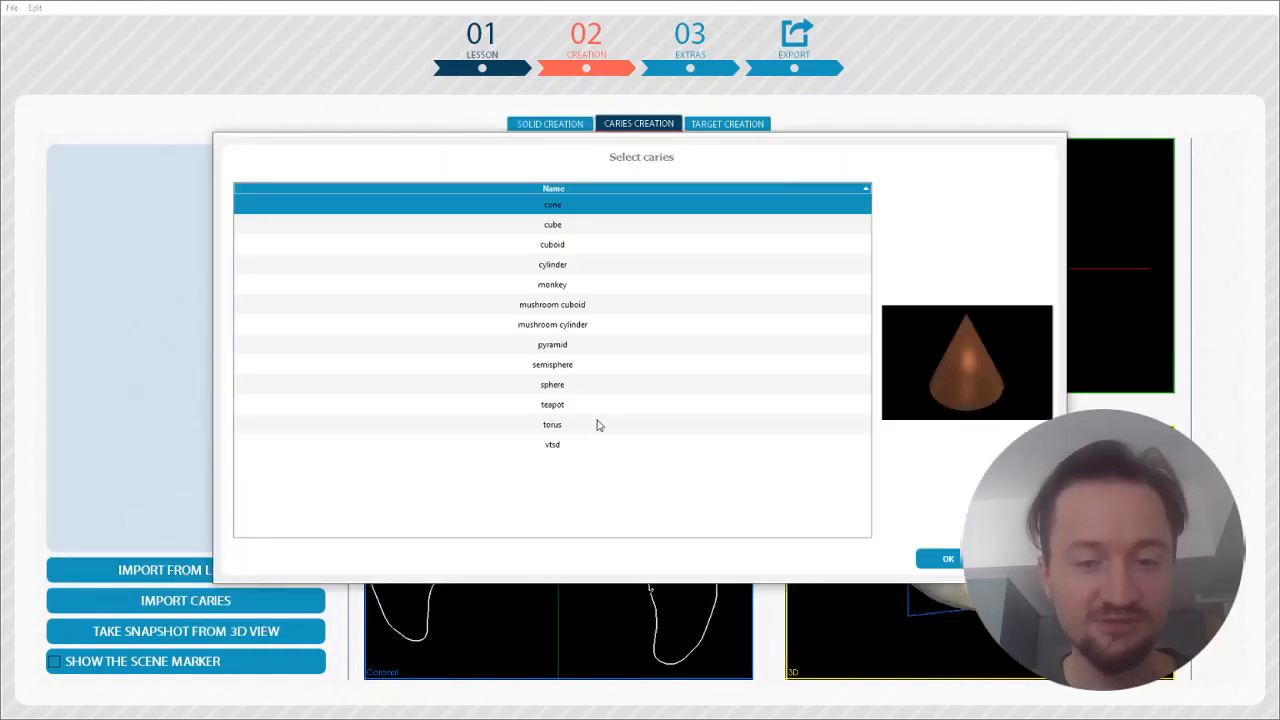
left_click(603, 225)
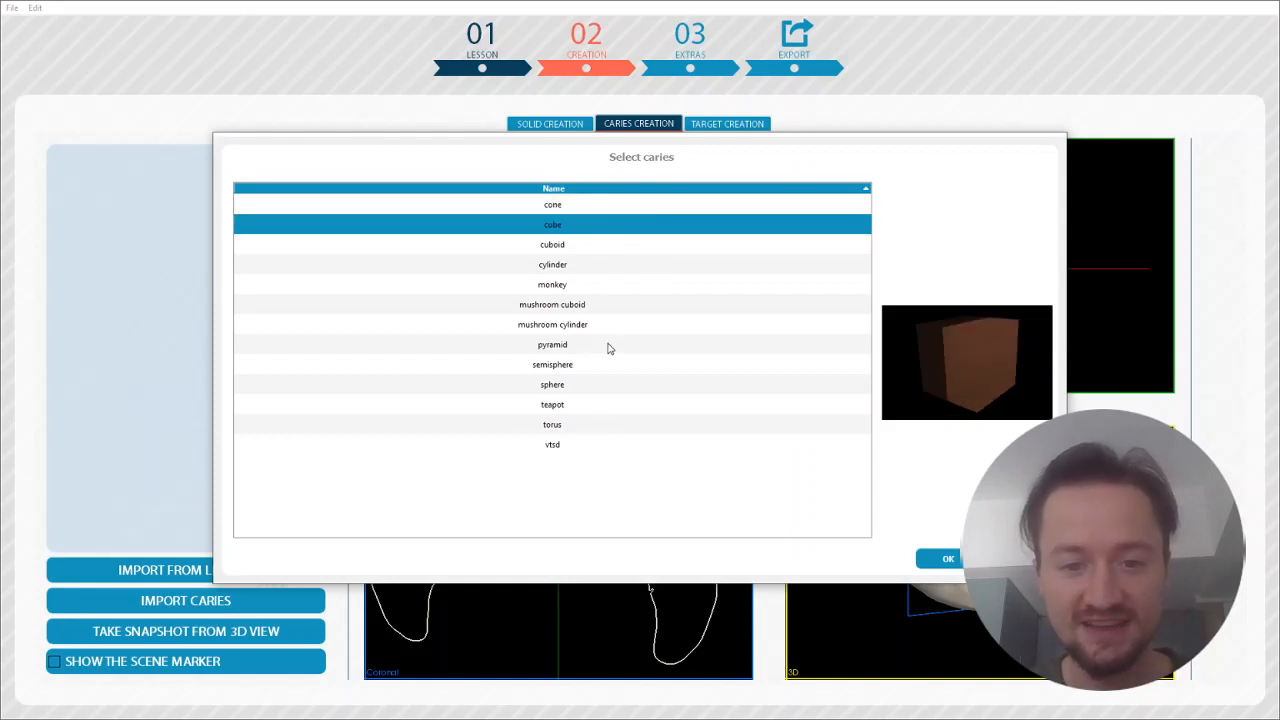
left_click(581, 272)
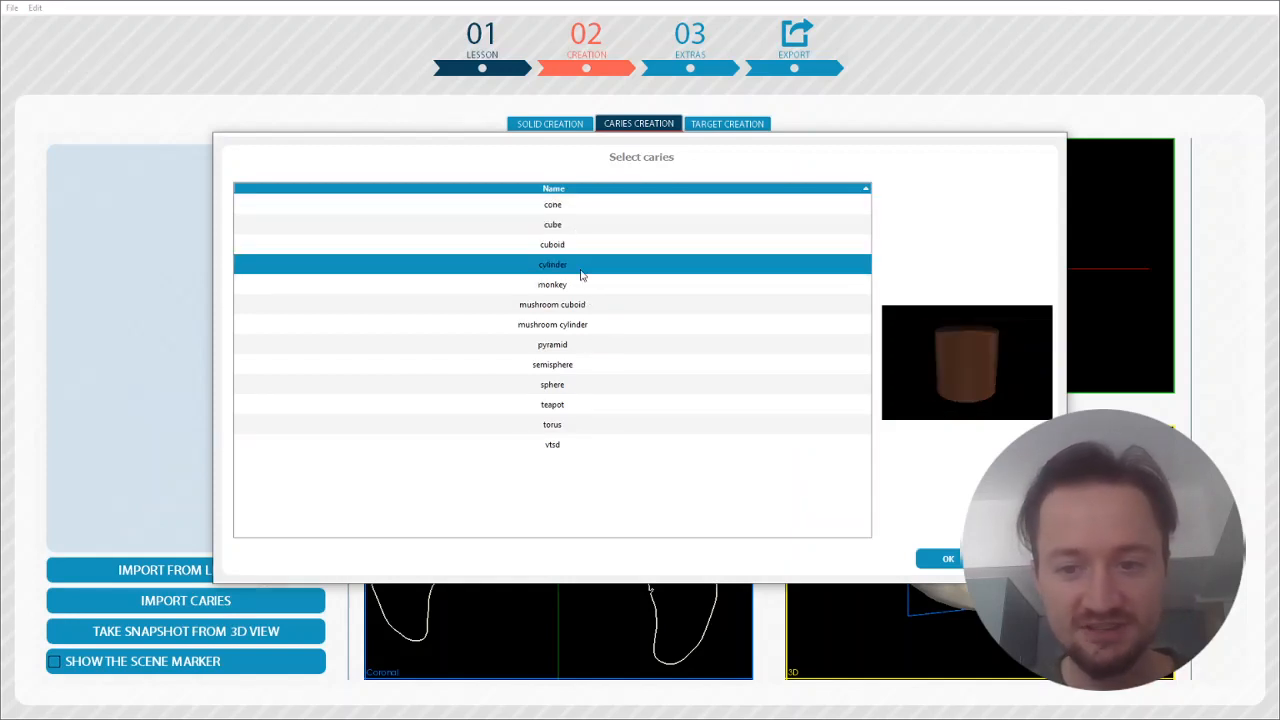
left_click(596, 343)
left_click(583, 365)
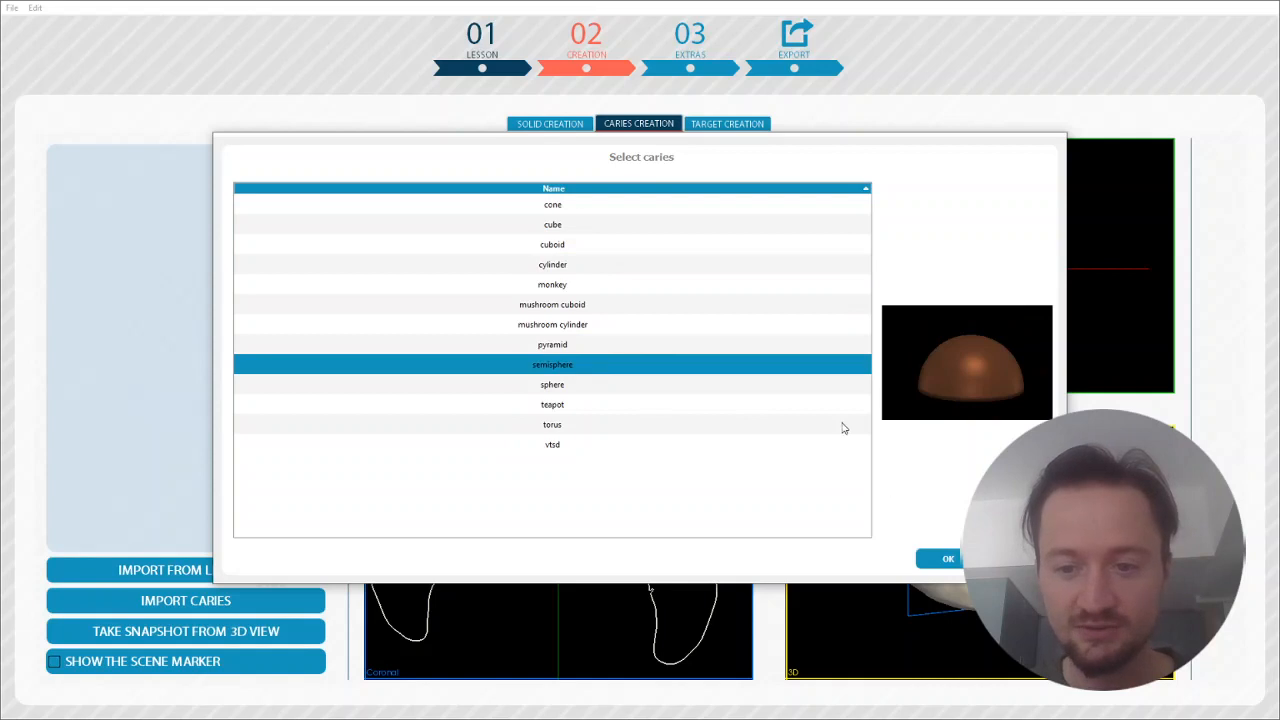
left_click(925, 560)
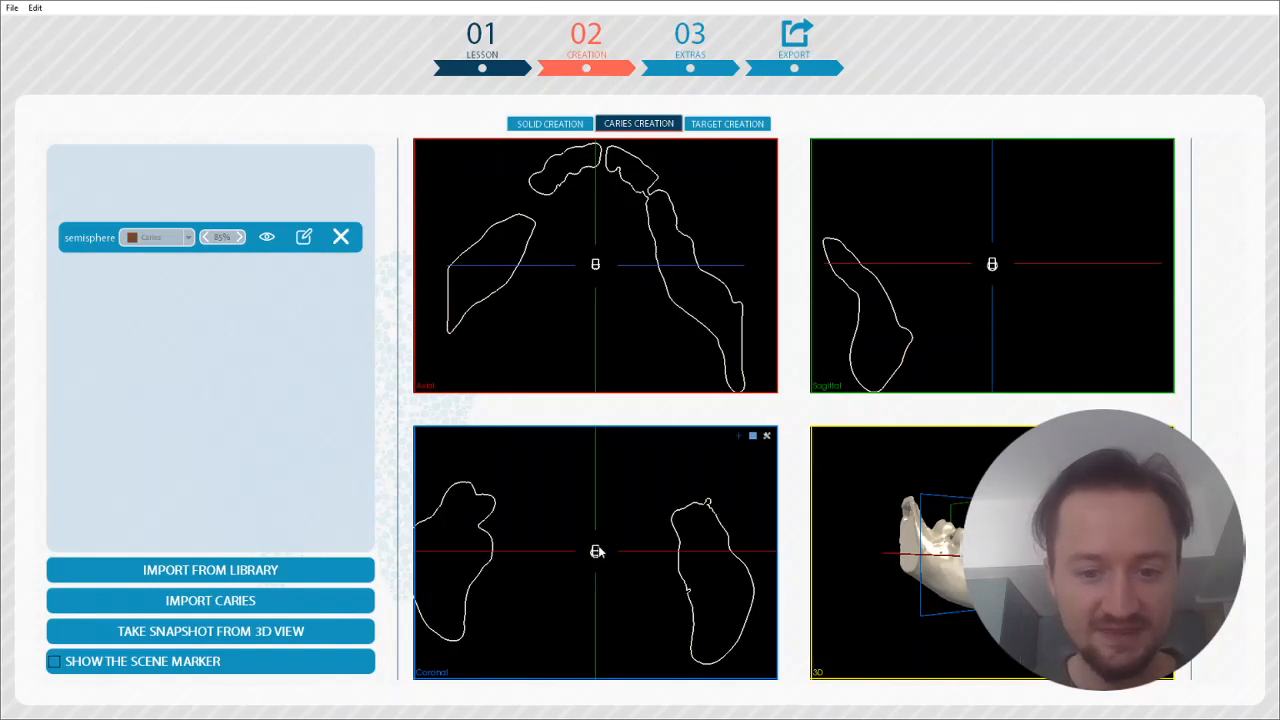
Move the semisphere caries into the front part of the jaw using the coronal and axial slices, and set its opacity to 100%
mouse_move(596, 558)
left_mouse_down()
mouse_move(593, 543)
mouse_move(517, 516)
mouse_move(566, 518)
mouse_move(588, 539)
mouse_move(583, 556)
mouse_move(460, 552)
left_mouse_up()
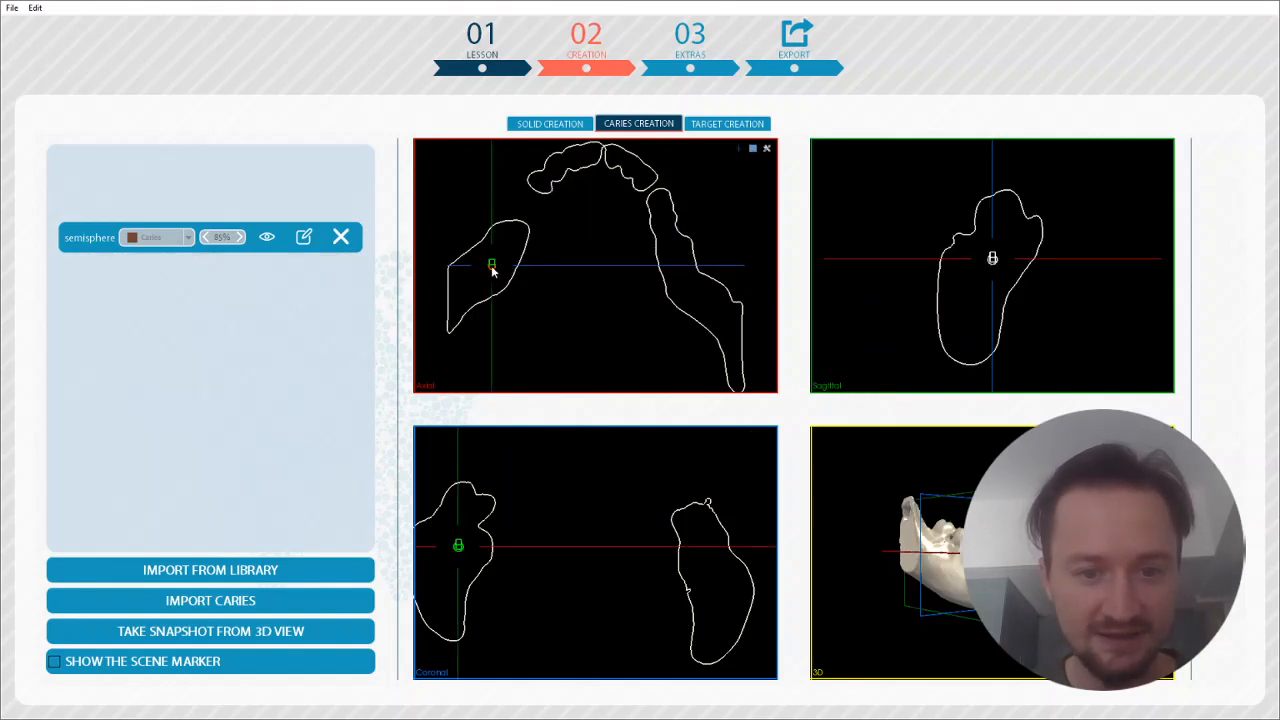
left_click_drag(492, 271, 554, 168)
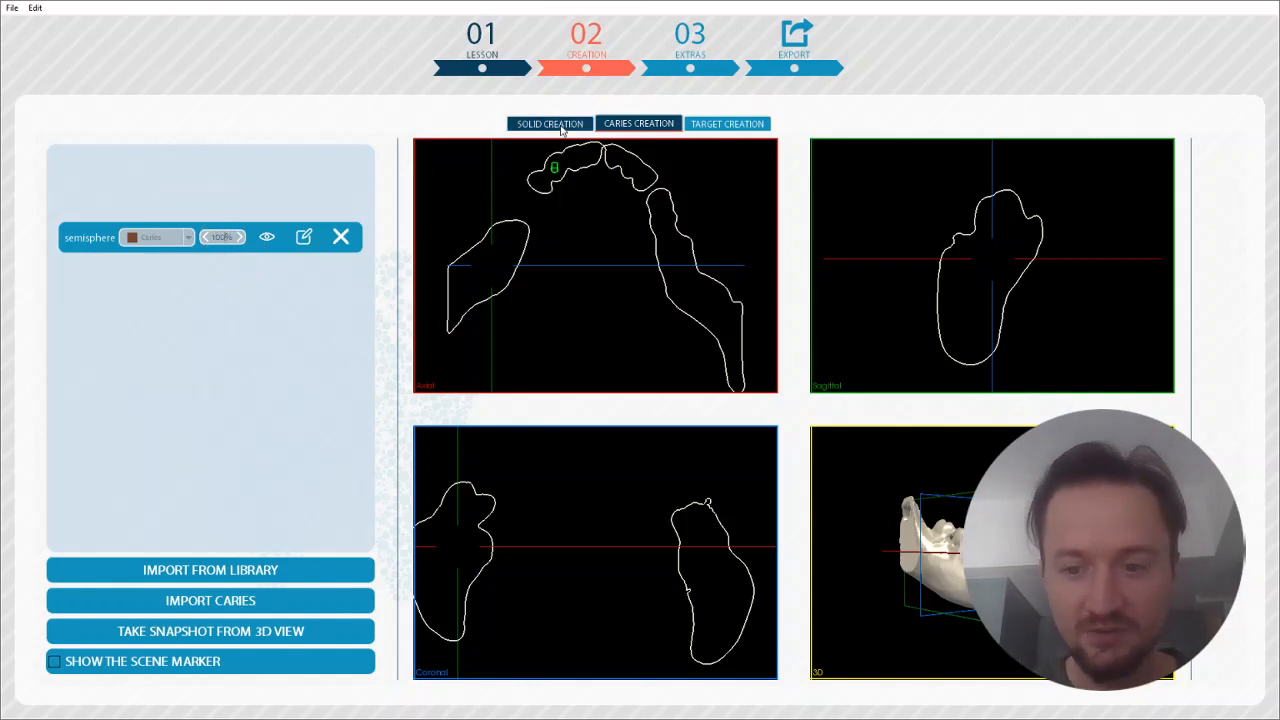
Lower the jaw bone surface's opacity to 30% in the solid creation stage
left_click(560, 126)
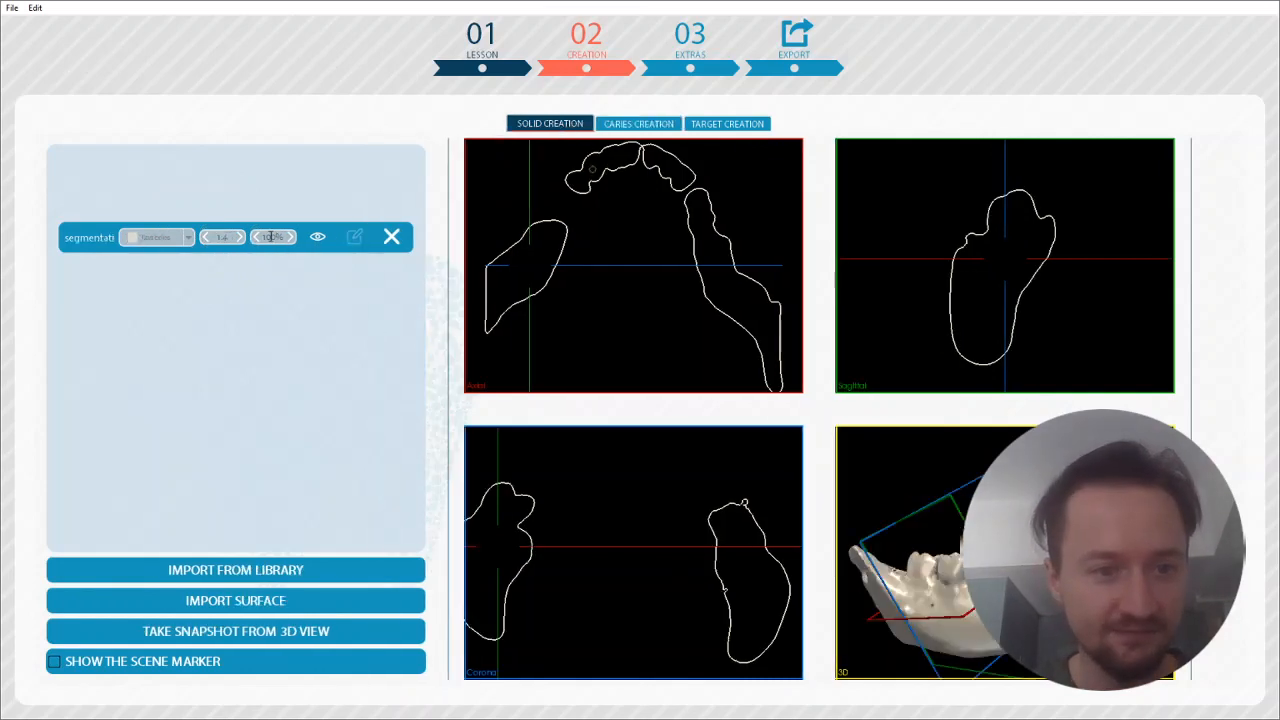
type("5")
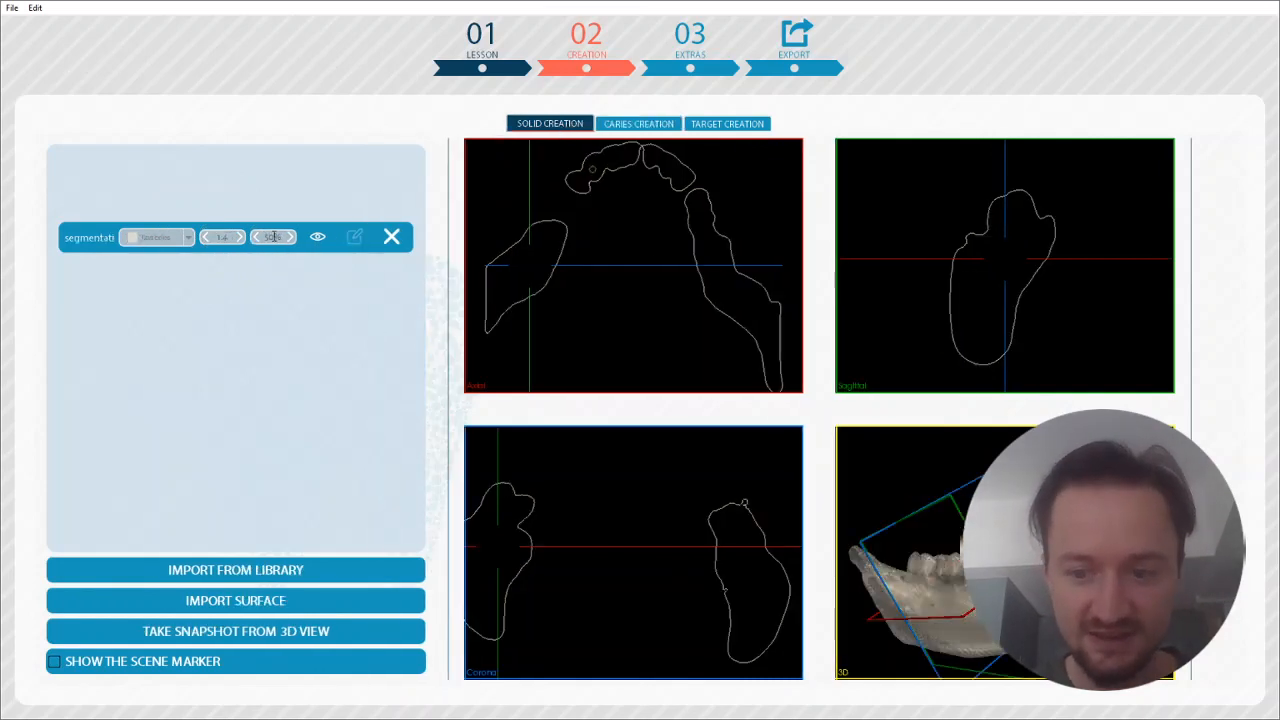
type("3")
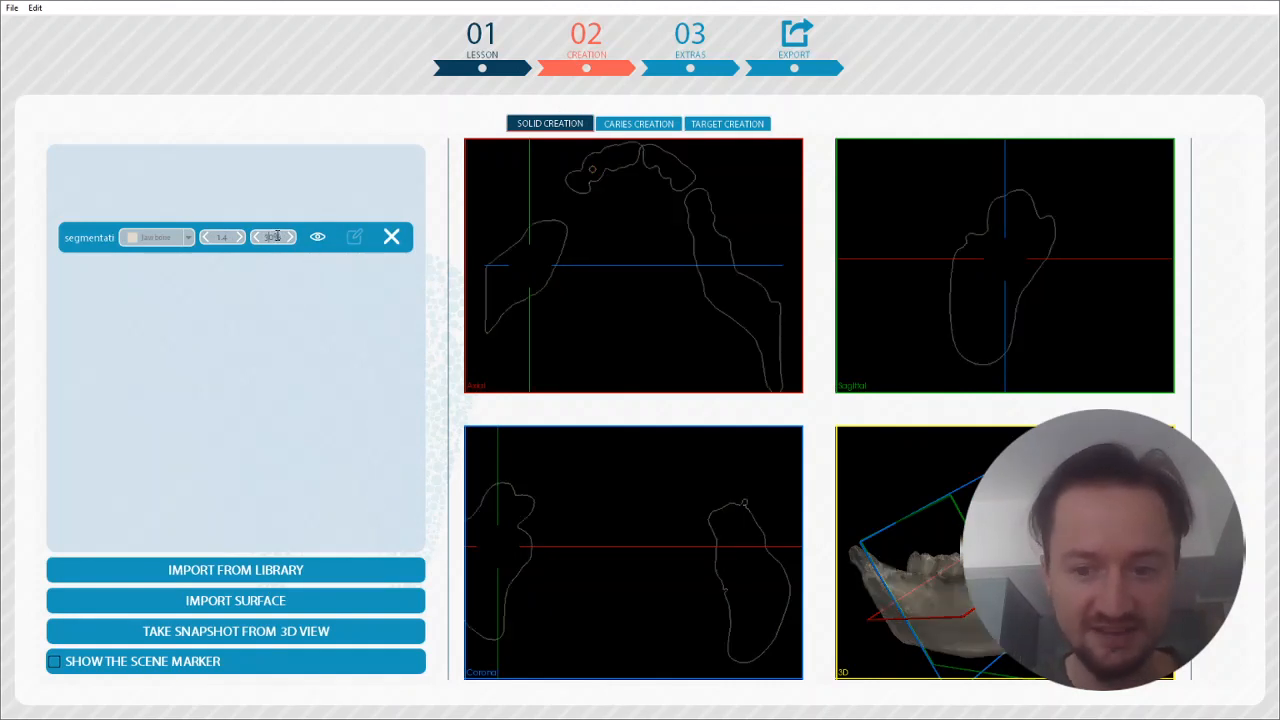
Centre the slices on the semisphere caries, move it up to the tooth tip in the sagittal slice and turn it sideways
left_click(657, 125)
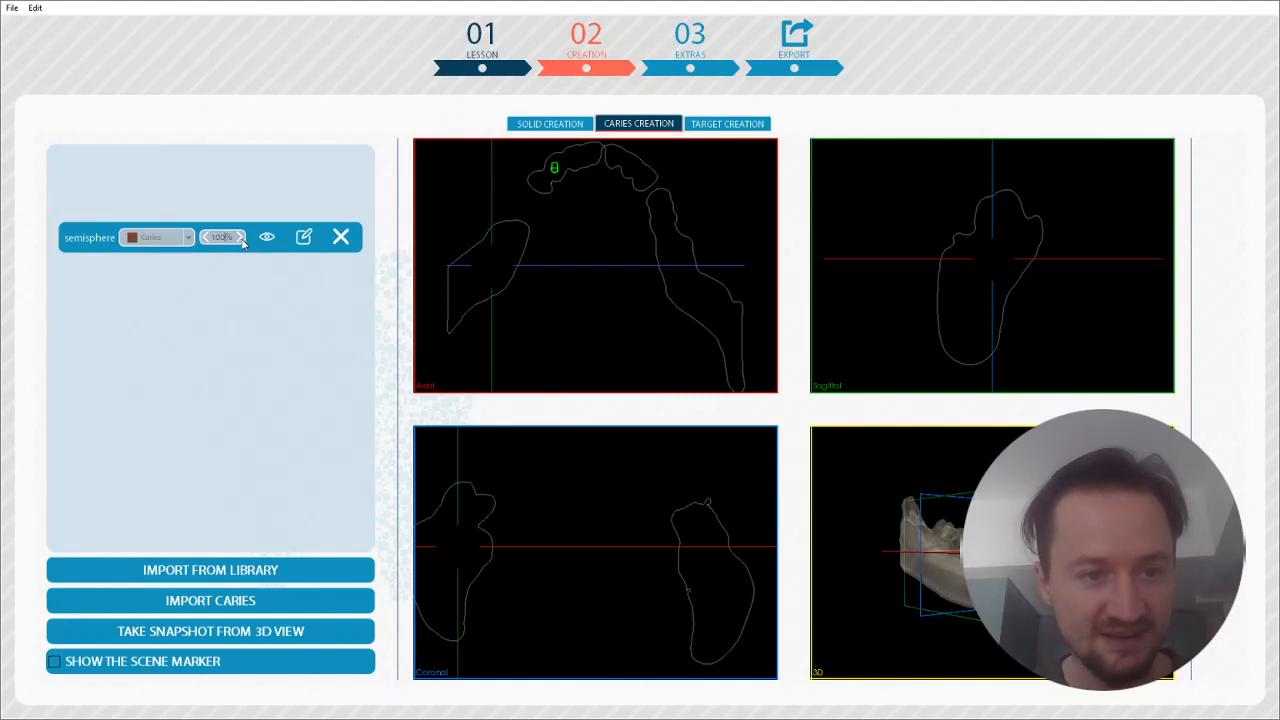
mouse_move(995, 560)
left_mouse_down()
mouse_move(867, 570)
mouse_move(873, 620)
mouse_move(904, 637)
mouse_move(990, 610)
mouse_move(1005, 580)
left_mouse_up()
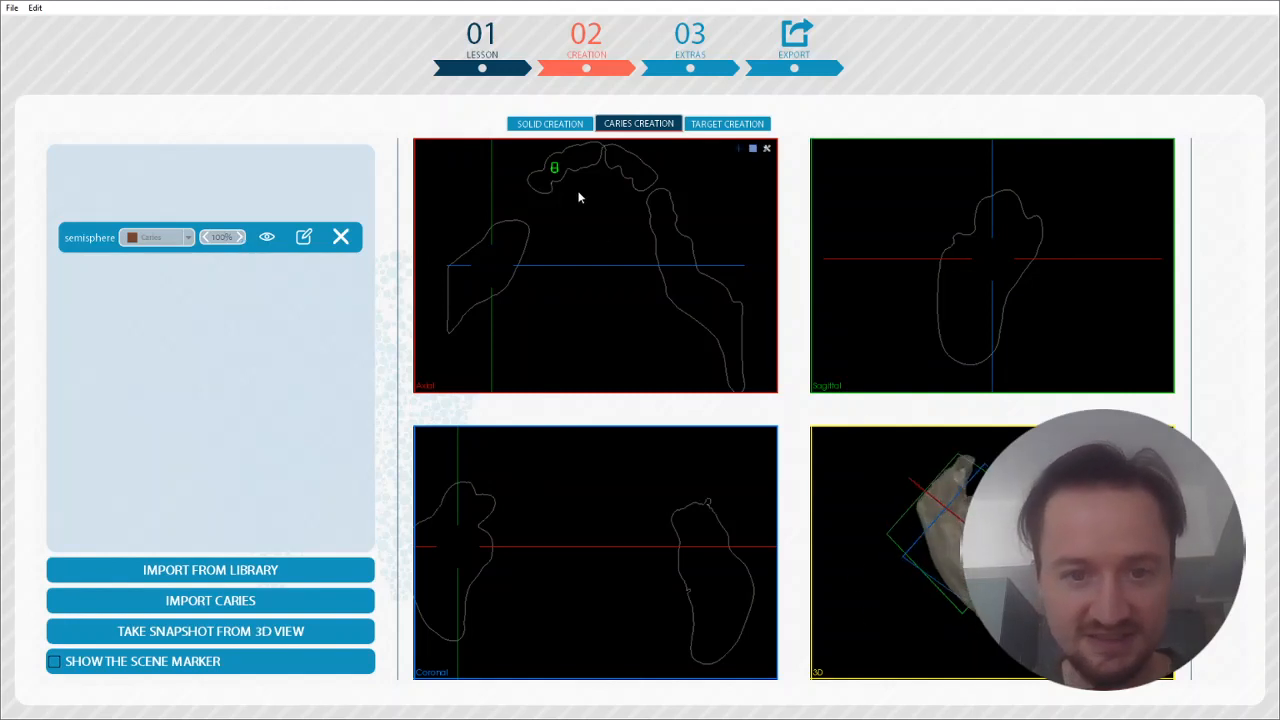
left_click(556, 172)
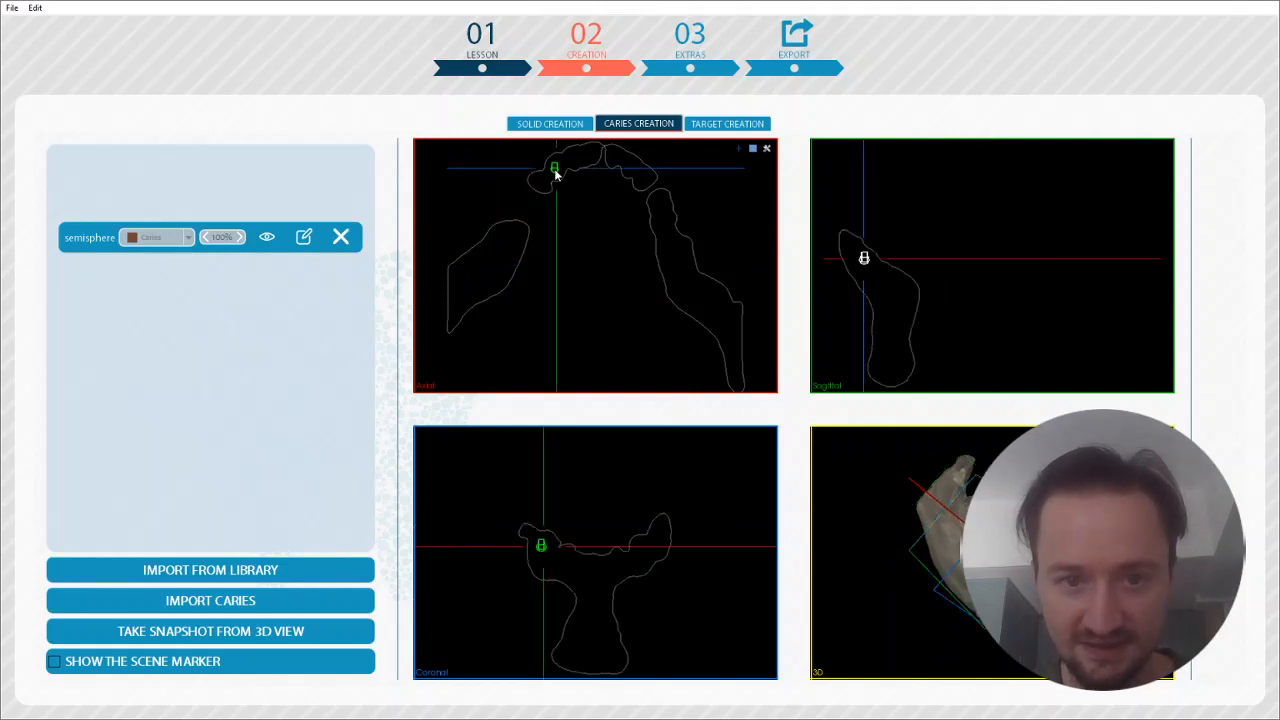
mouse_move(556, 176)
left_mouse_down()
mouse_move(565, 190)
mouse_move(539, 174)
mouse_move(555, 168)
left_mouse_up()
scroll(992, 553, "up", 7)
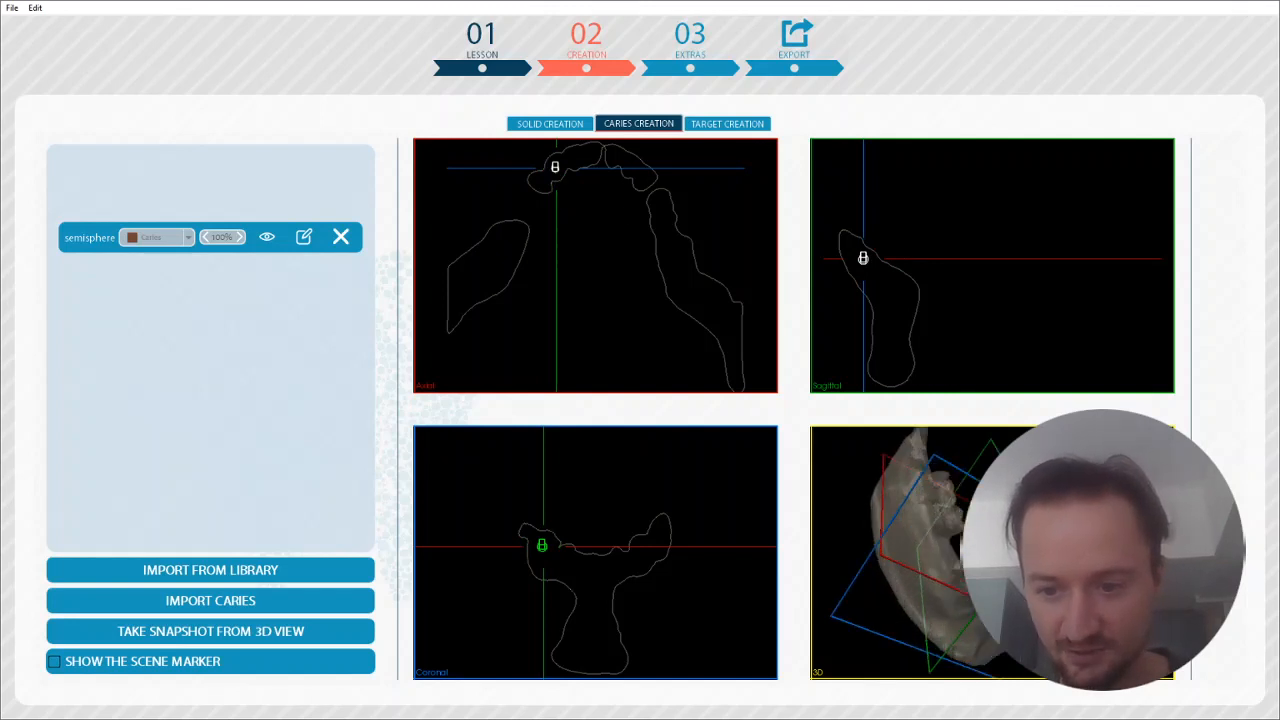
left_click_drag(992, 565, 1001, 537)
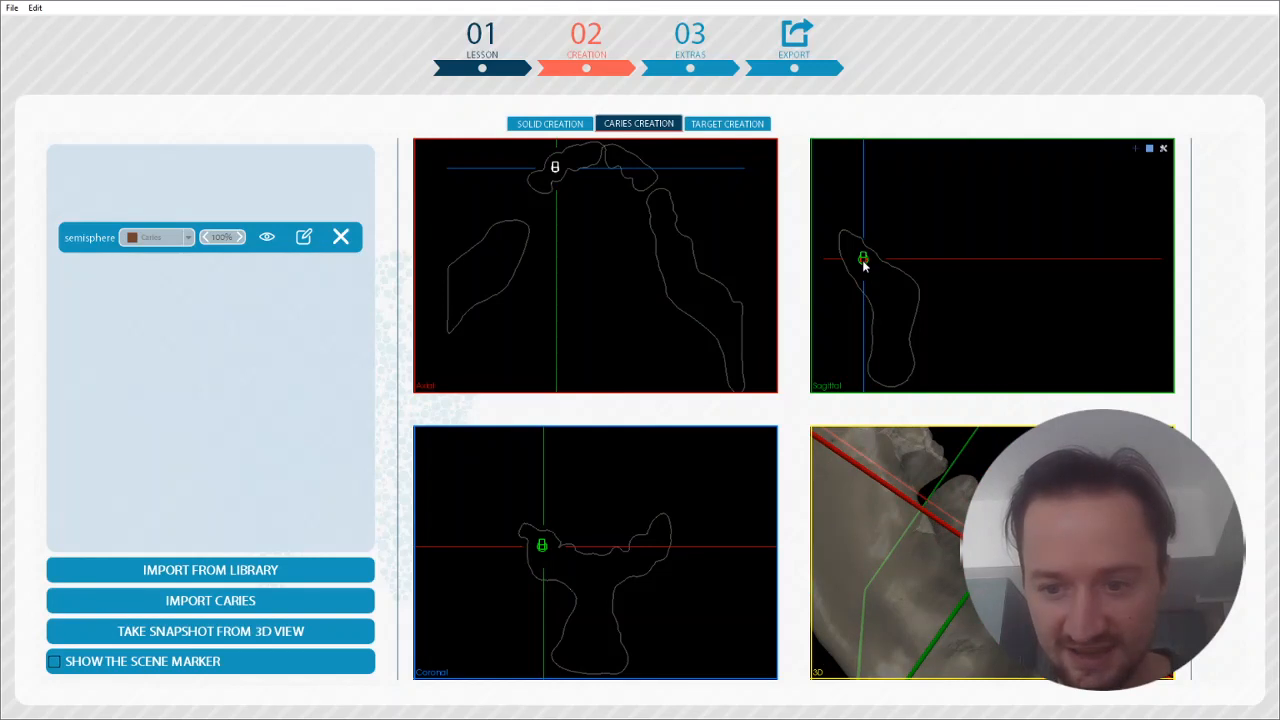
left_click_drag(866, 266, 846, 238)
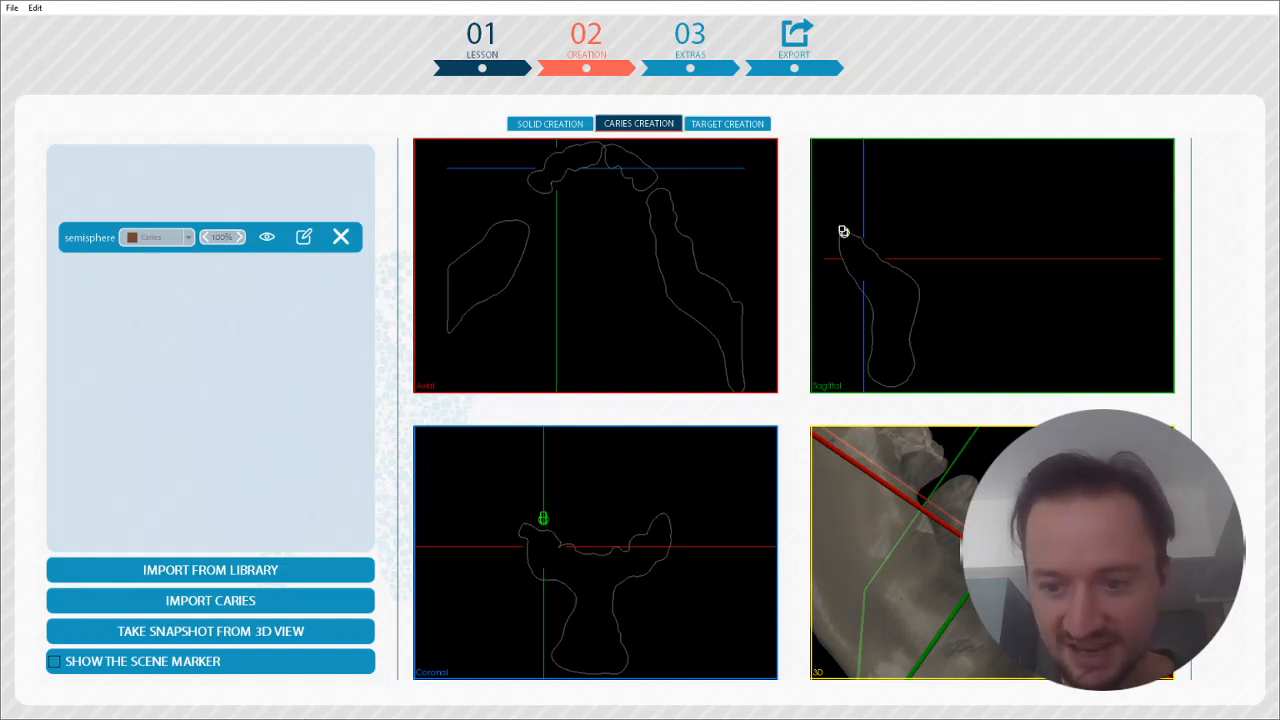
scroll(992, 553, "up", 3)
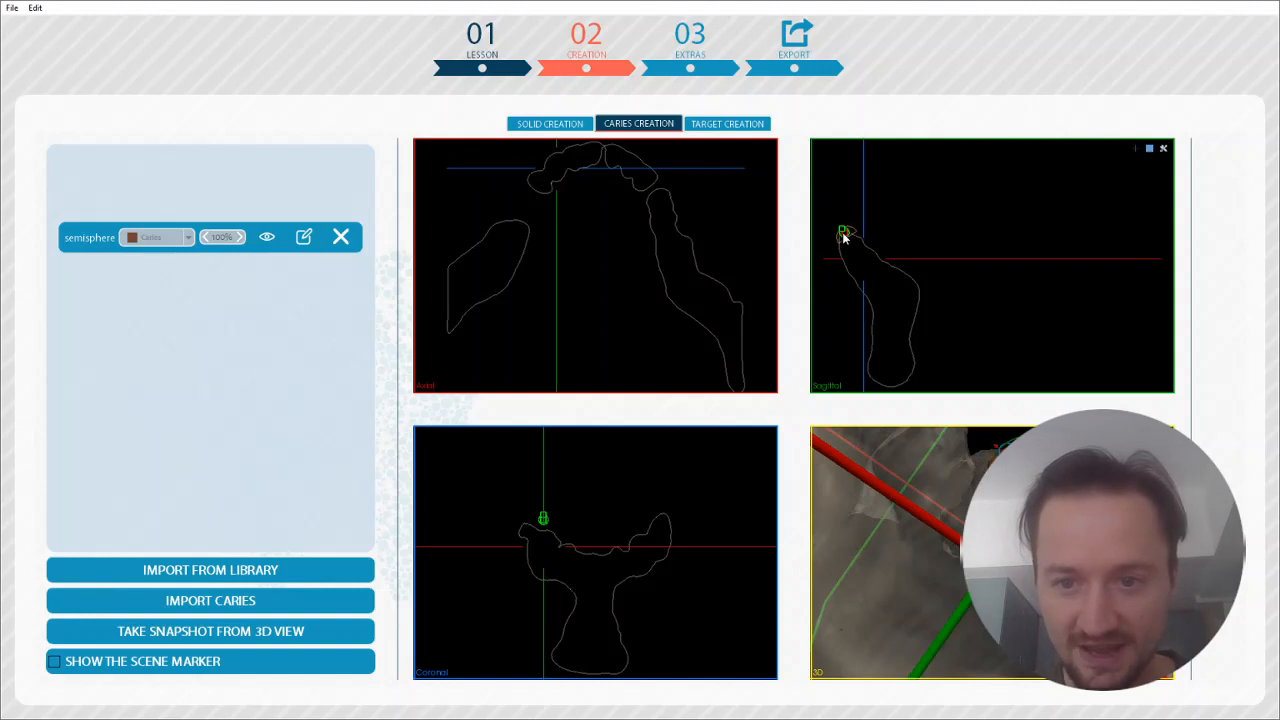
Fine-tune the semisphere's position just below the tooth tip in the sagittal slice and check it in the 3D view
left_click_drag(843, 235, 848, 245)
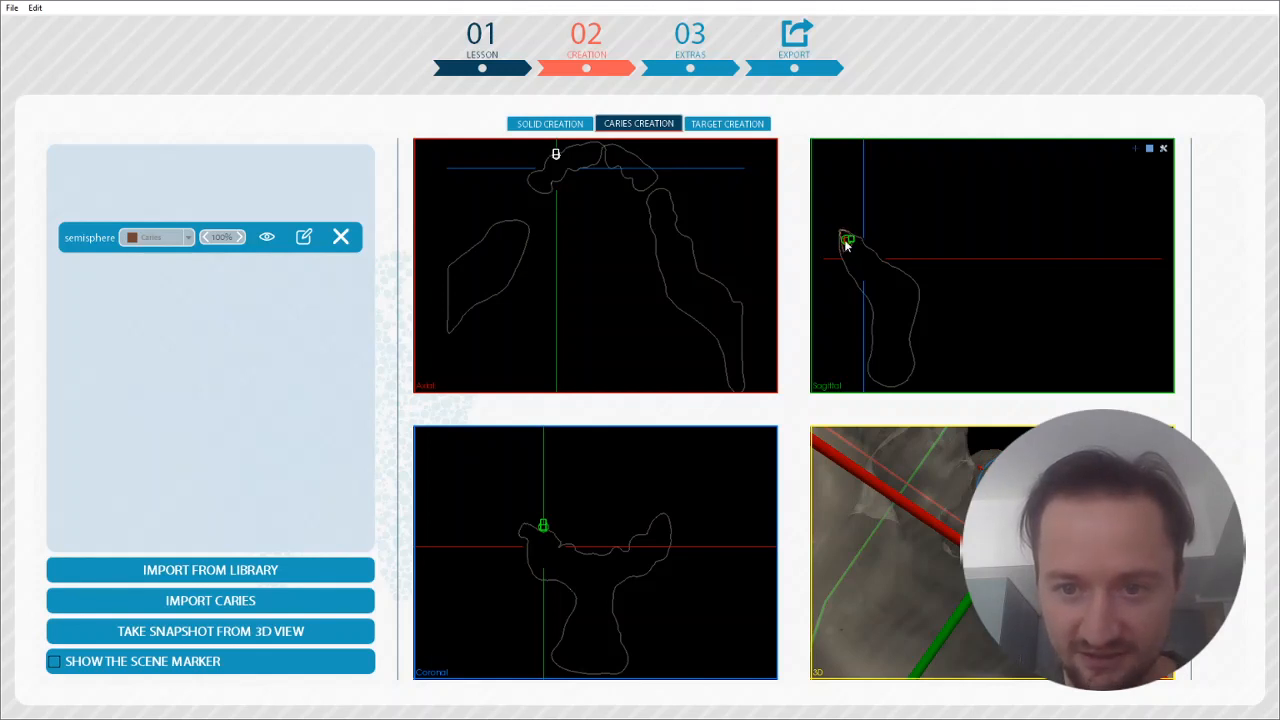
left_click_drag(845, 245, 842, 249)
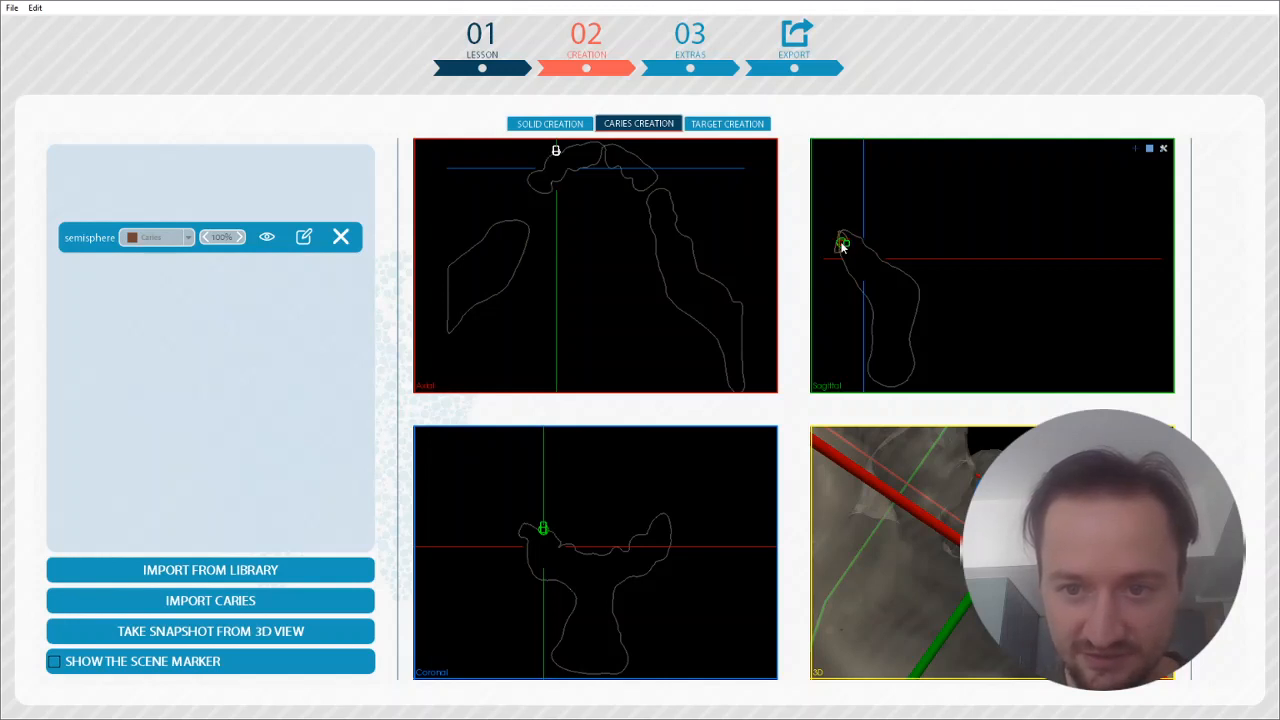
left_click_drag(843, 245, 846, 248)
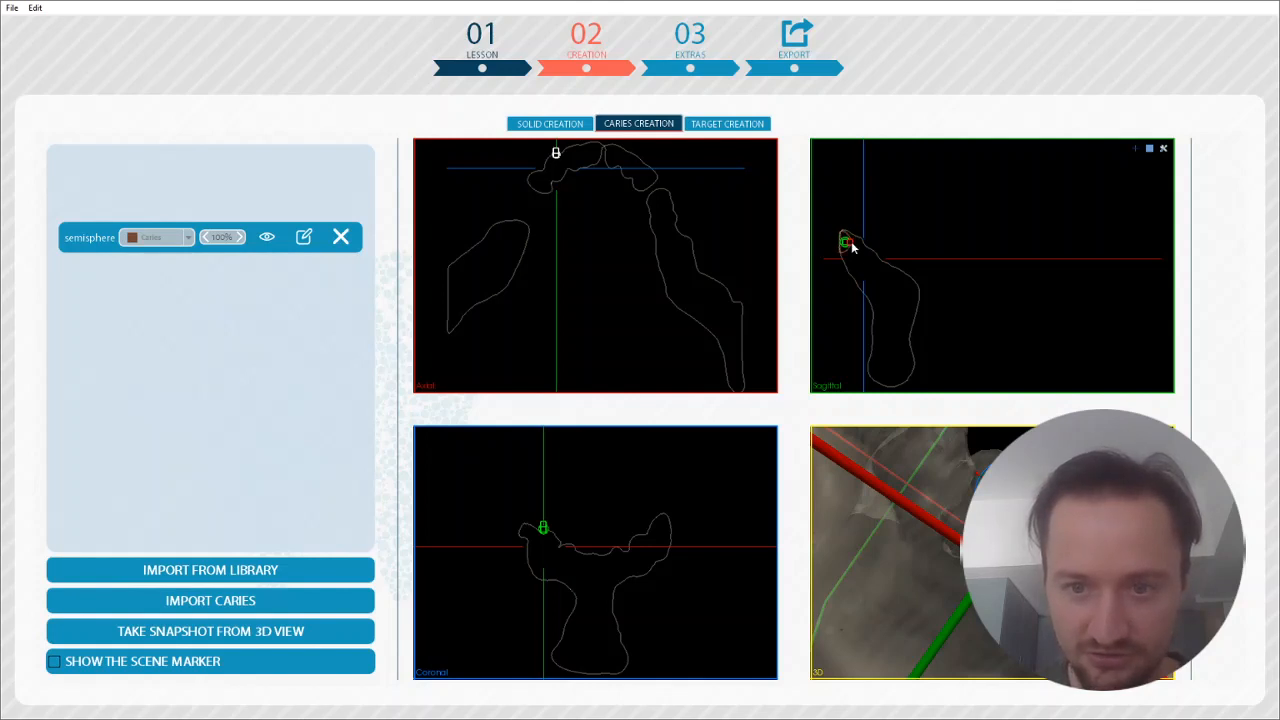
left_click_drag(1000, 520, 1030, 510)
left_click_drag(900, 540, 960, 560)
scroll(960, 560, "up", 5)
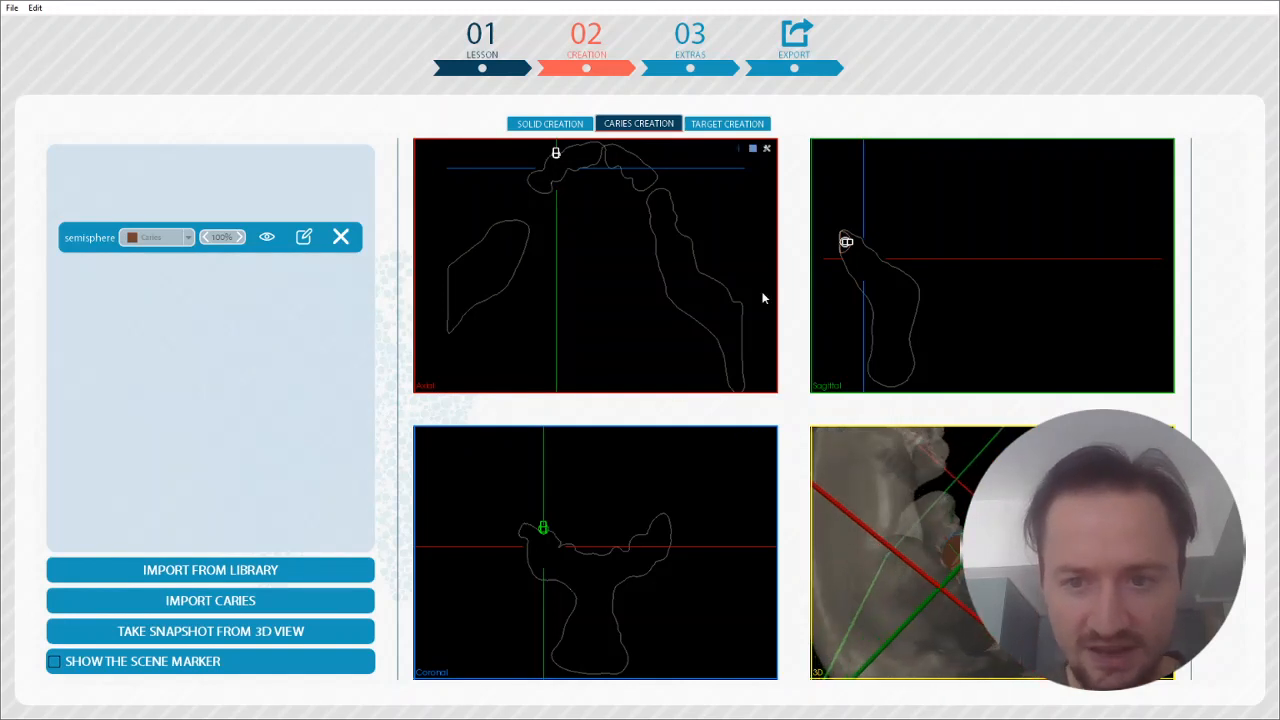
Align the axial slice with the caries, tilt the semisphere in the coronal slice and reposition it on the front tooth in the sagittal slice
left_click(544, 531)
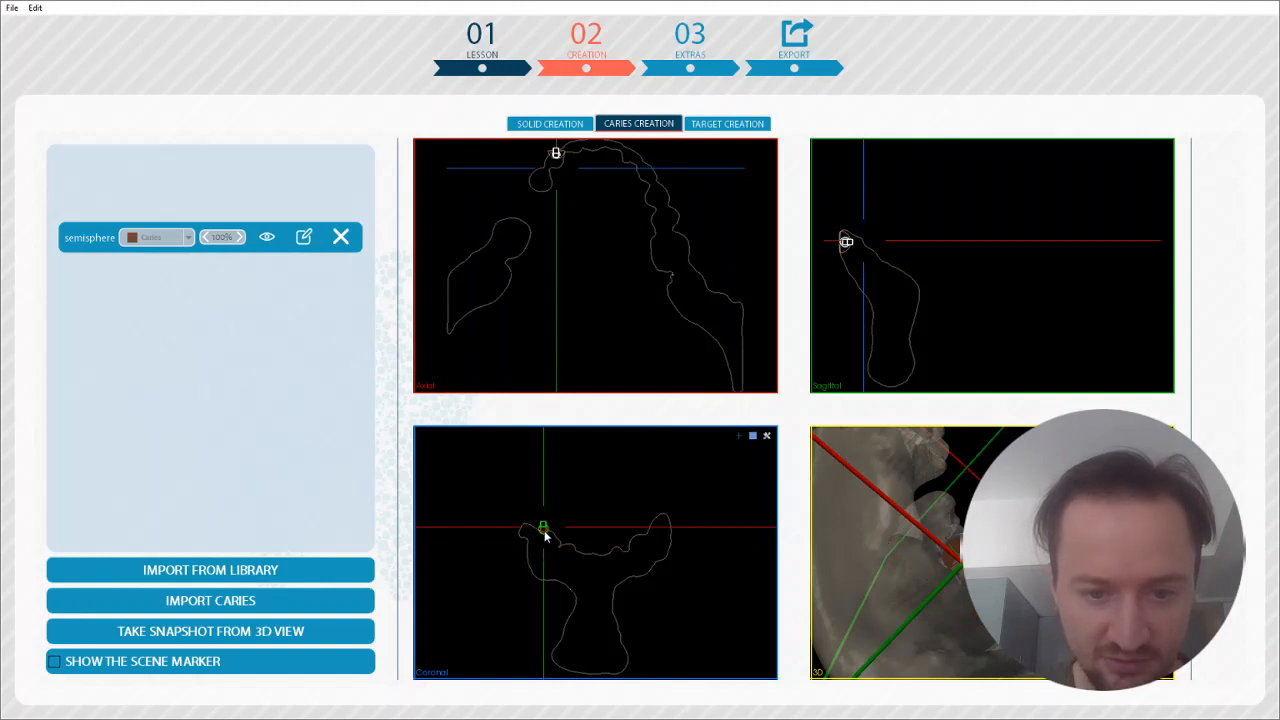
left_click(545, 535)
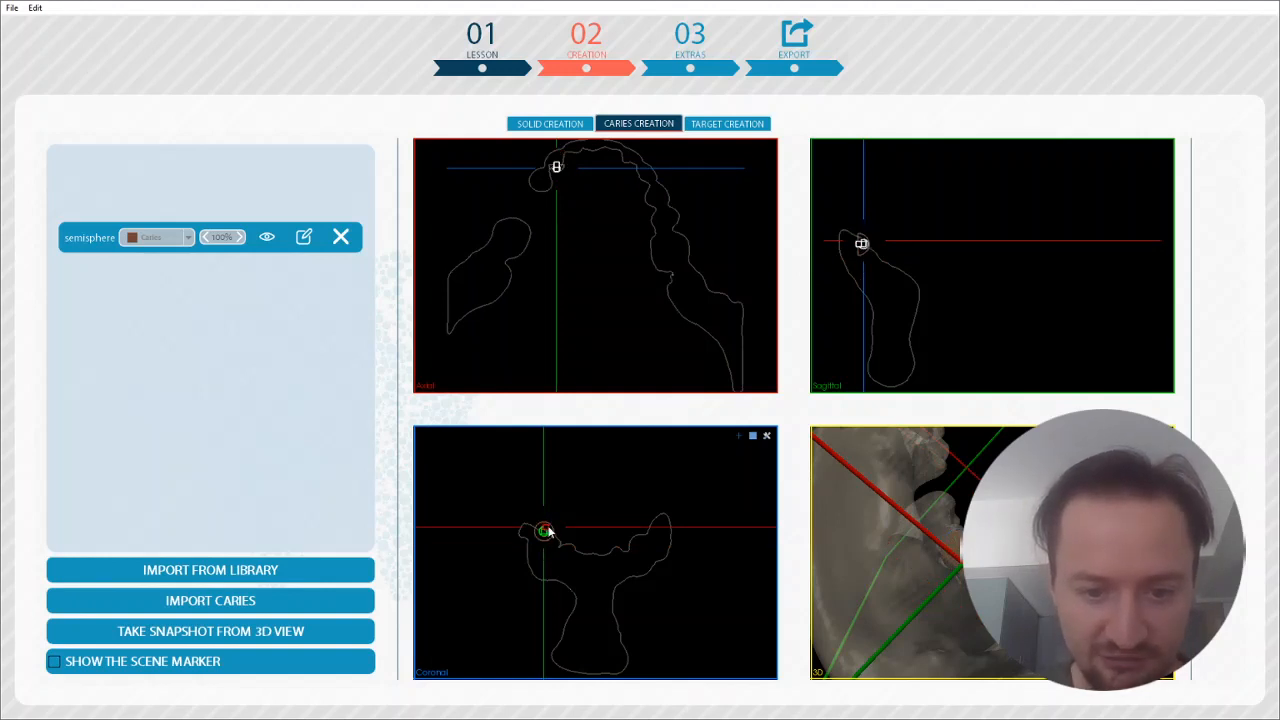
left_click_drag(912, 570, 862, 593)
left_click_drag(864, 246, 848, 247)
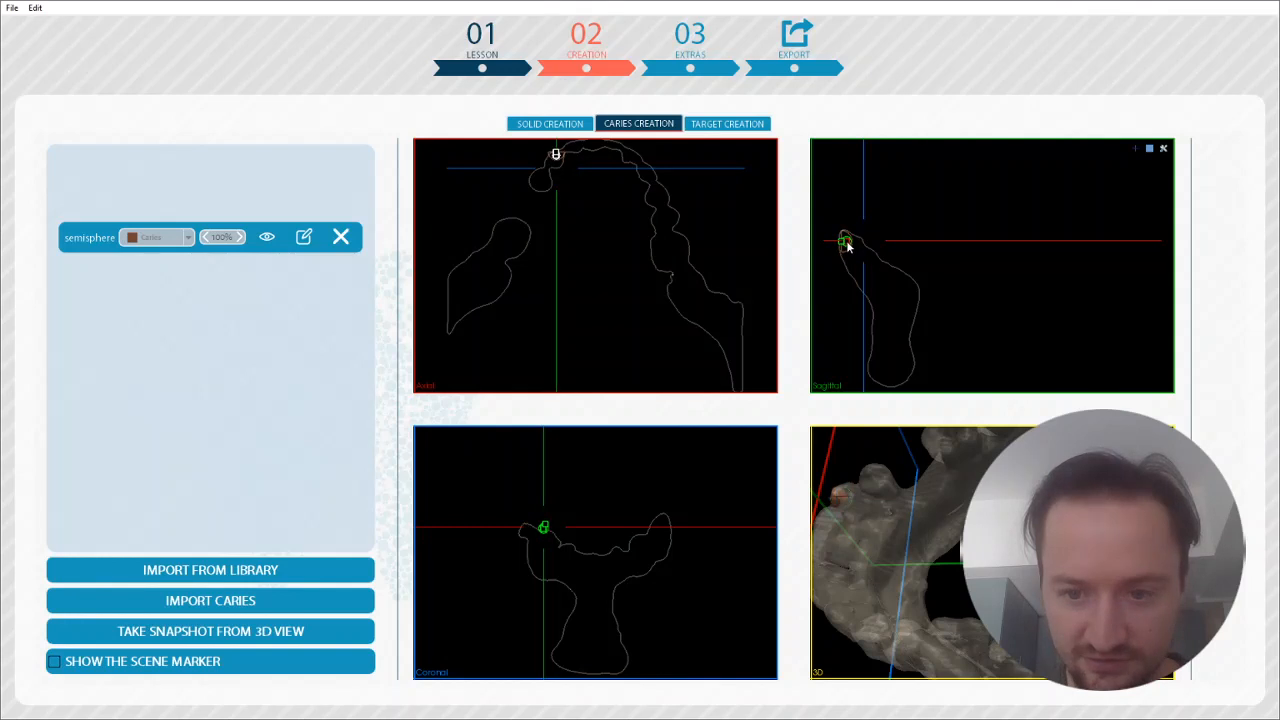
mouse_move(1010, 520)
left_mouse_down()
mouse_move(1105, 572)
mouse_move(1040, 550)
left_mouse_up()
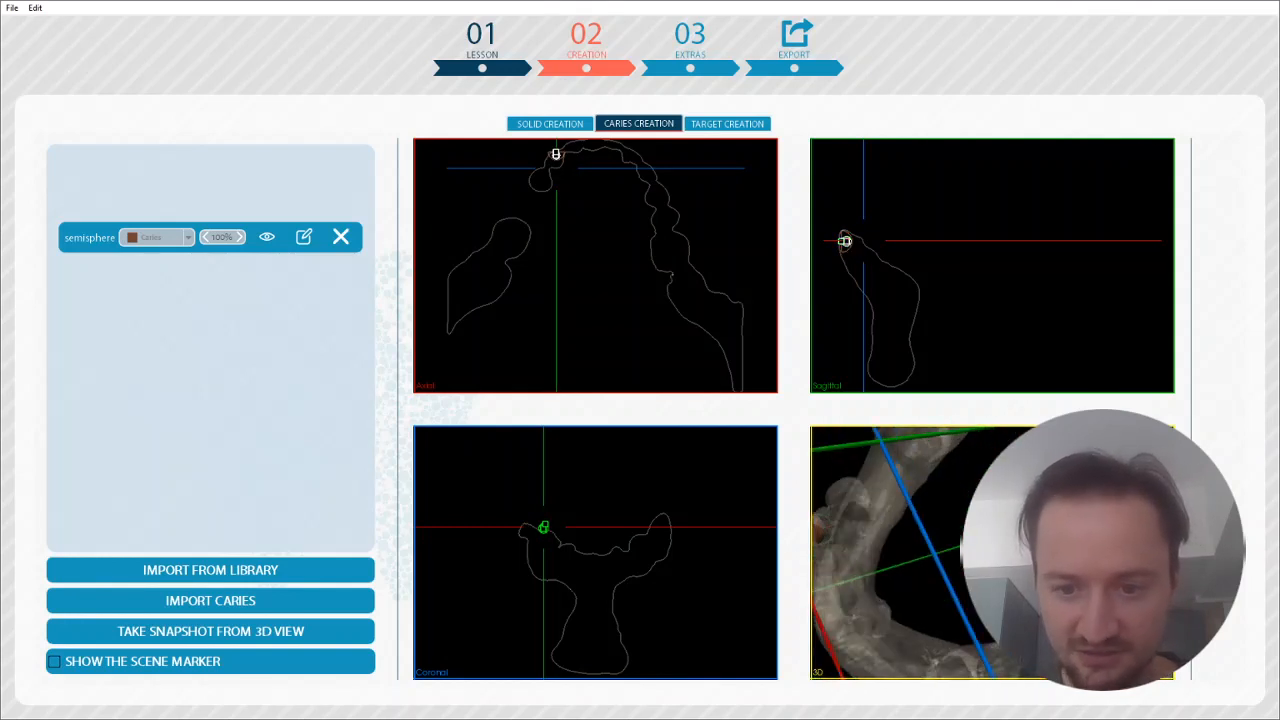
Define the semisphere caries as the exercise's target and inspect it on the tooth in the 3D view
left_click(726, 126)
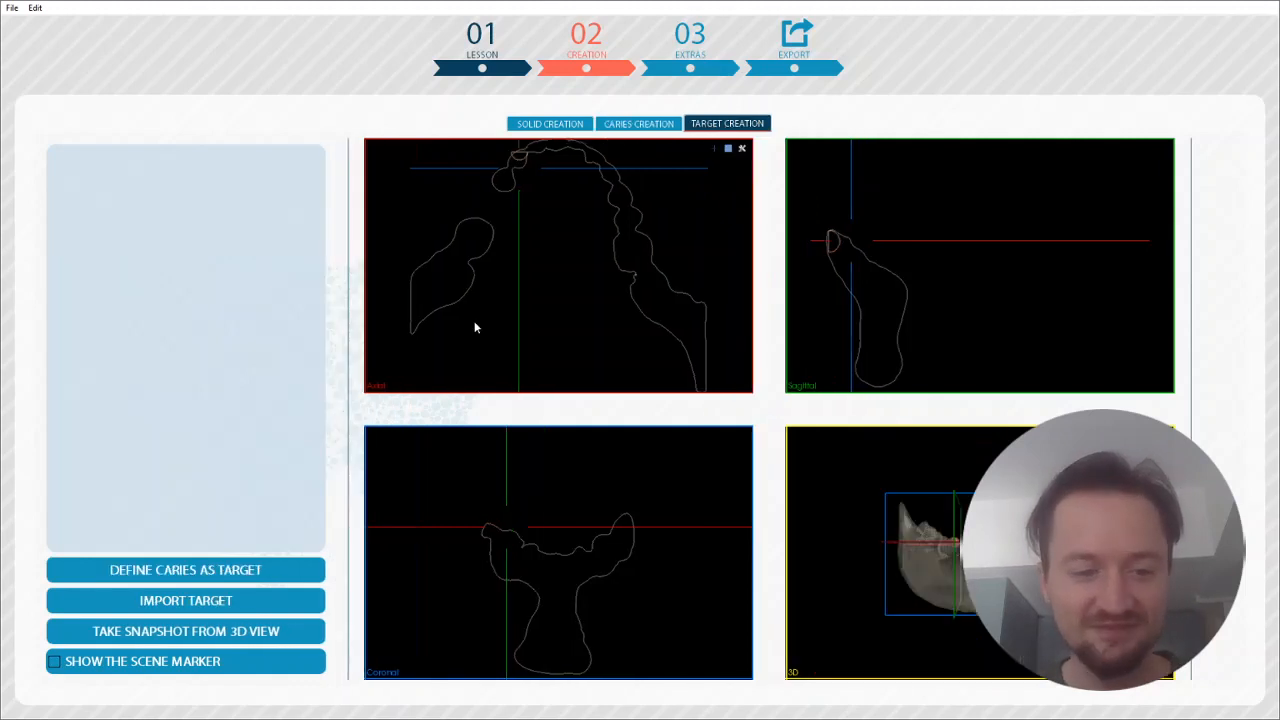
left_click(215, 570)
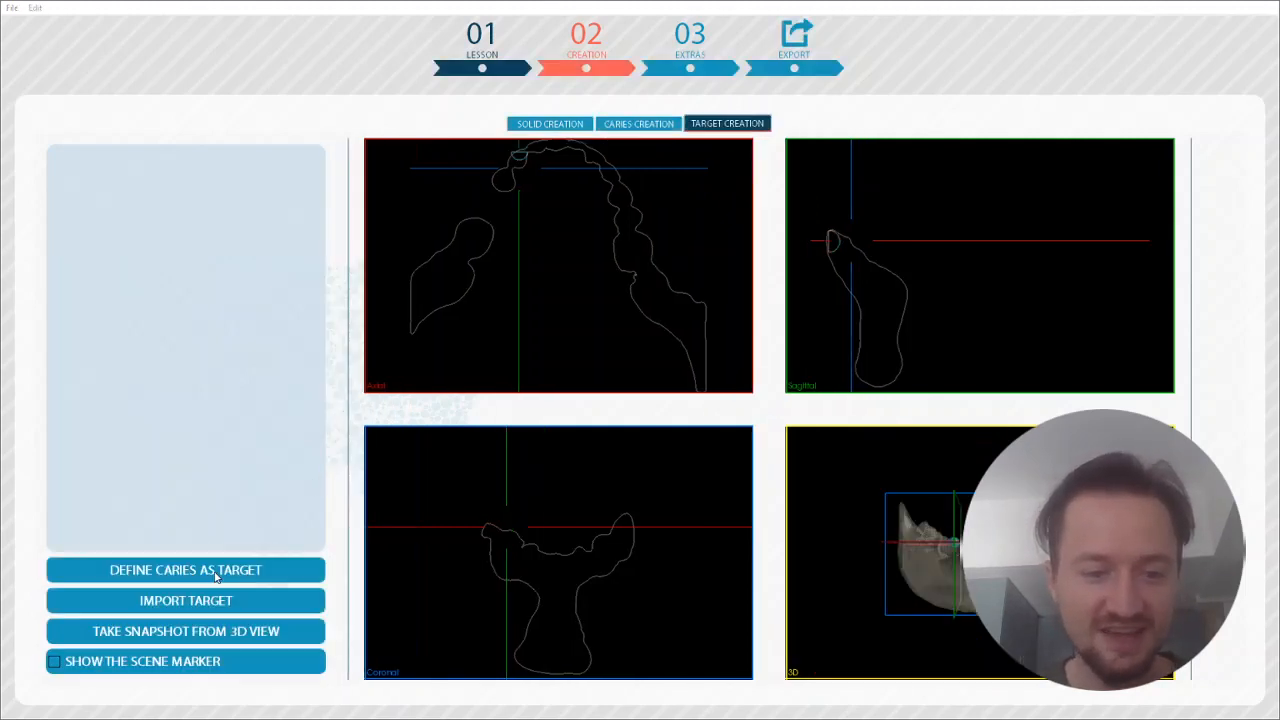
left_click_drag(1007, 657, 1020, 560)
scroll(905, 595, "up", 10)
scroll(1000, 600, "down", 2)
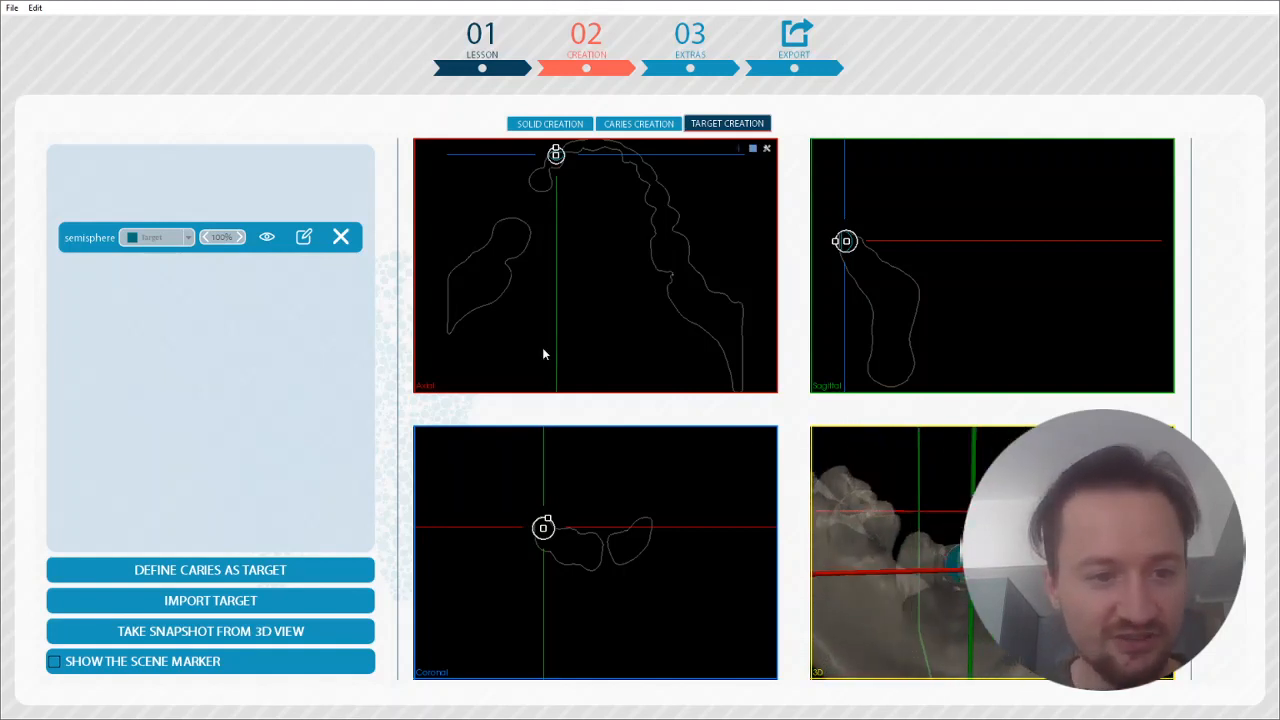
Add an Accuracy criterion to assessment number 1 in the exercise extras
left_click(701, 55)
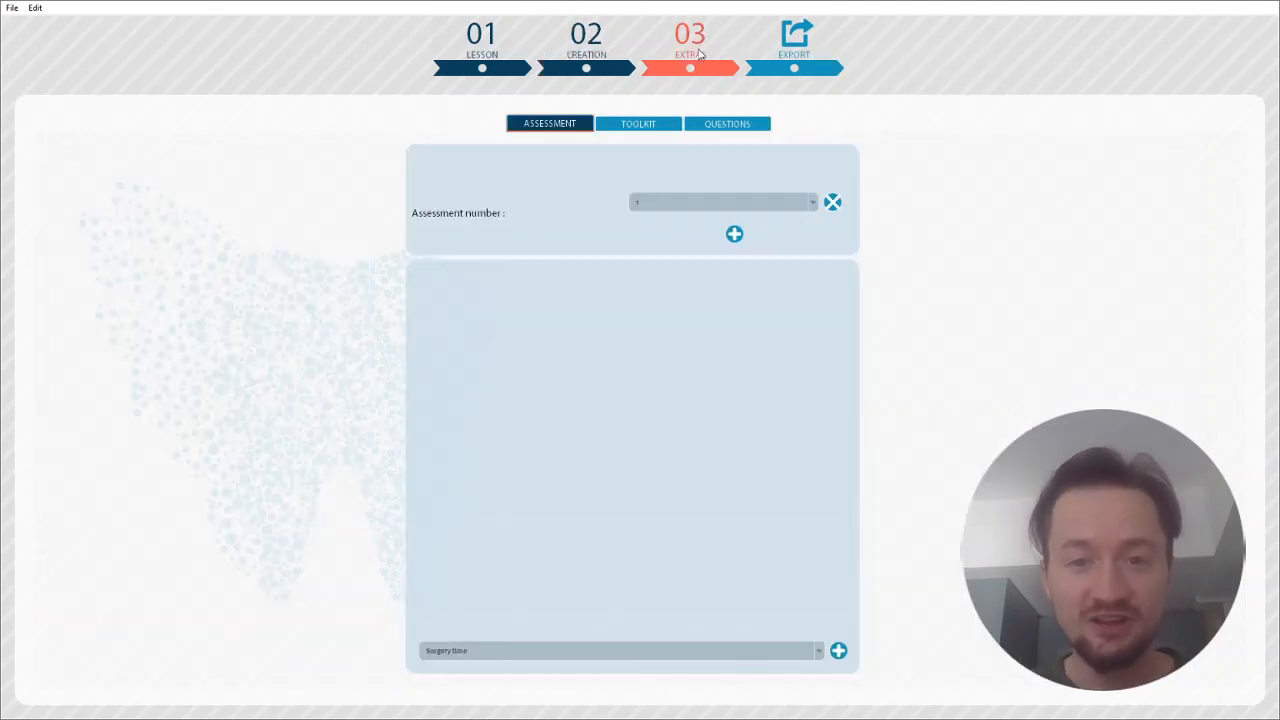
left_click(676, 203)
left_click(803, 655)
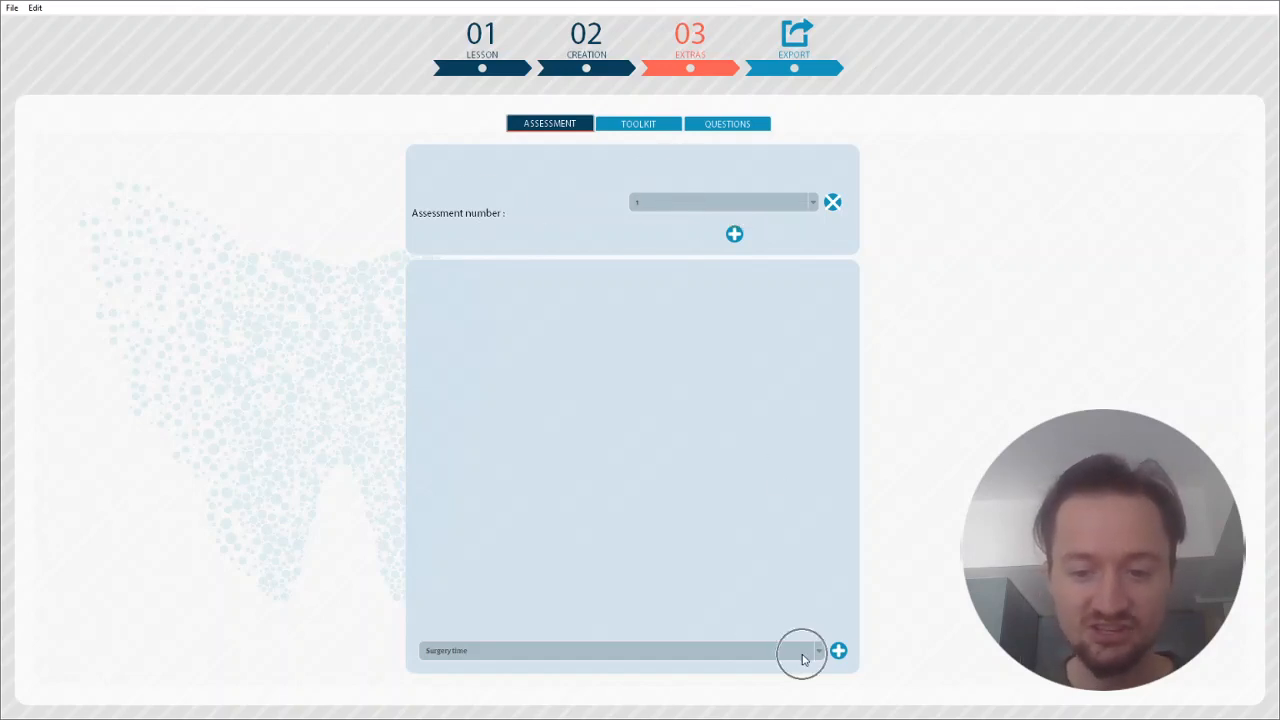
left_click(710, 608)
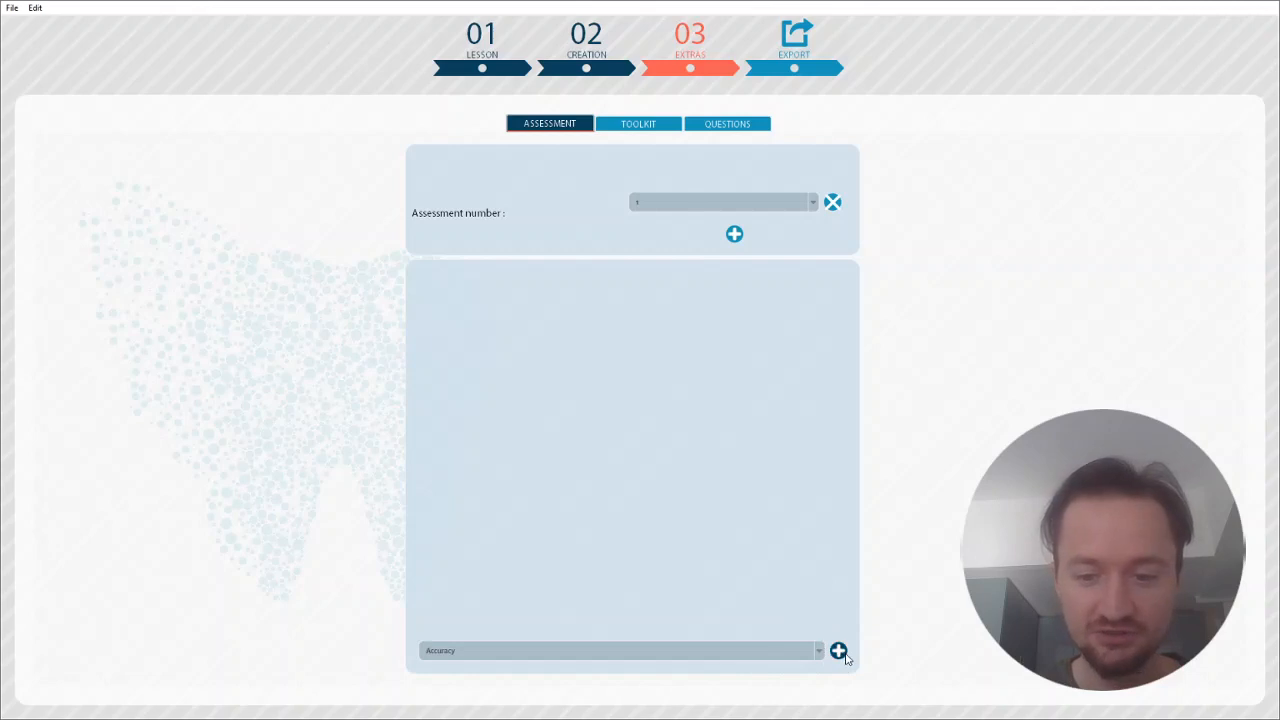
left_click(839, 651)
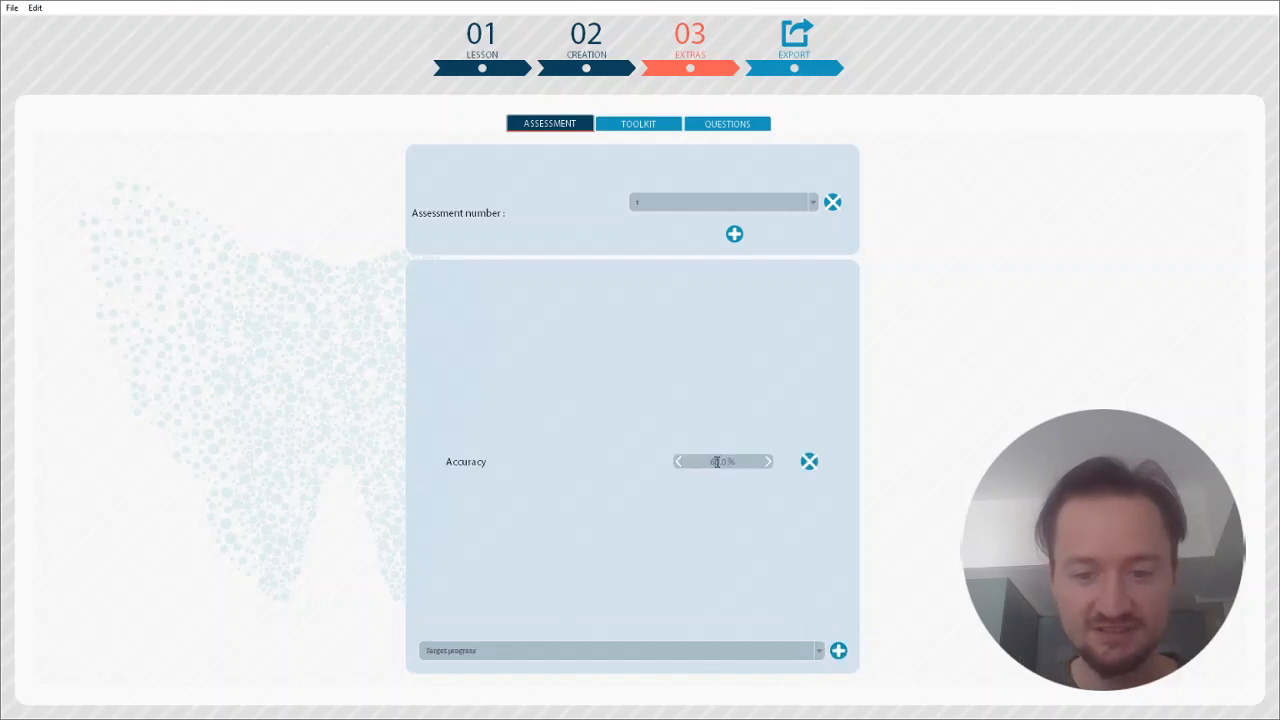
Set the Accuracy criterion to 80% and add a Target progress criterion of 80% to the assessment
left_click(708, 462)
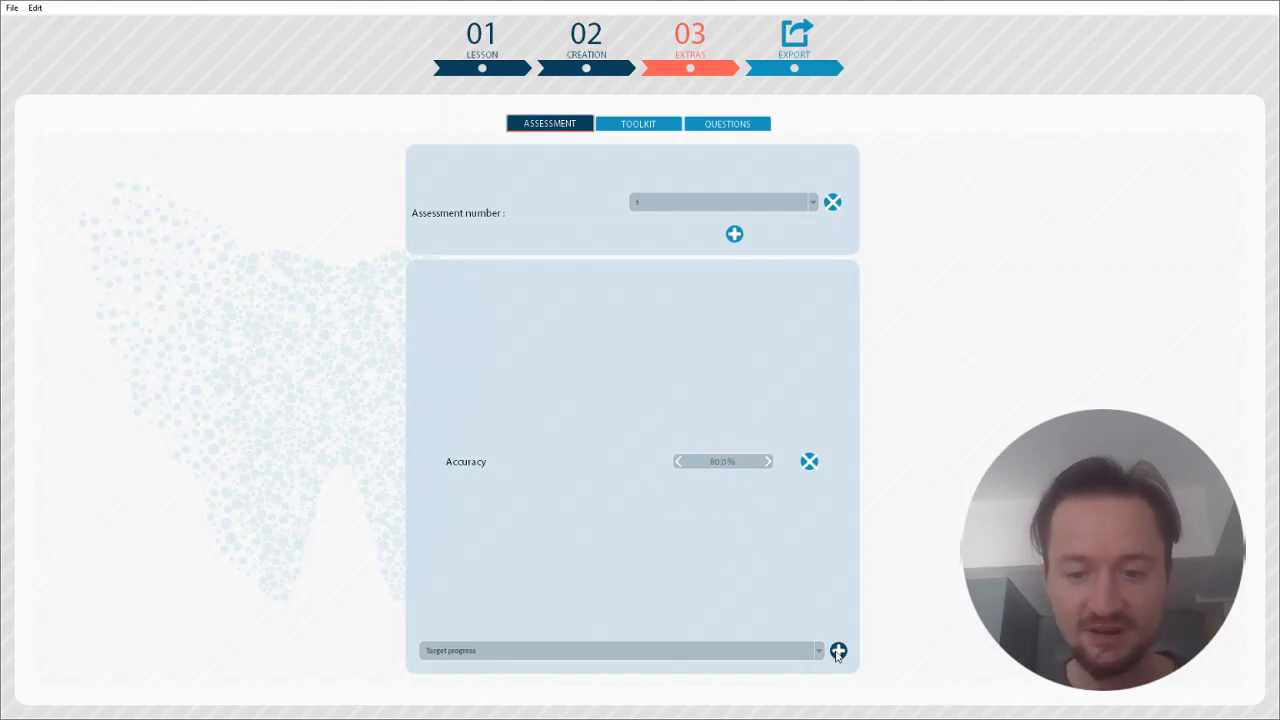
left_click(838, 651)
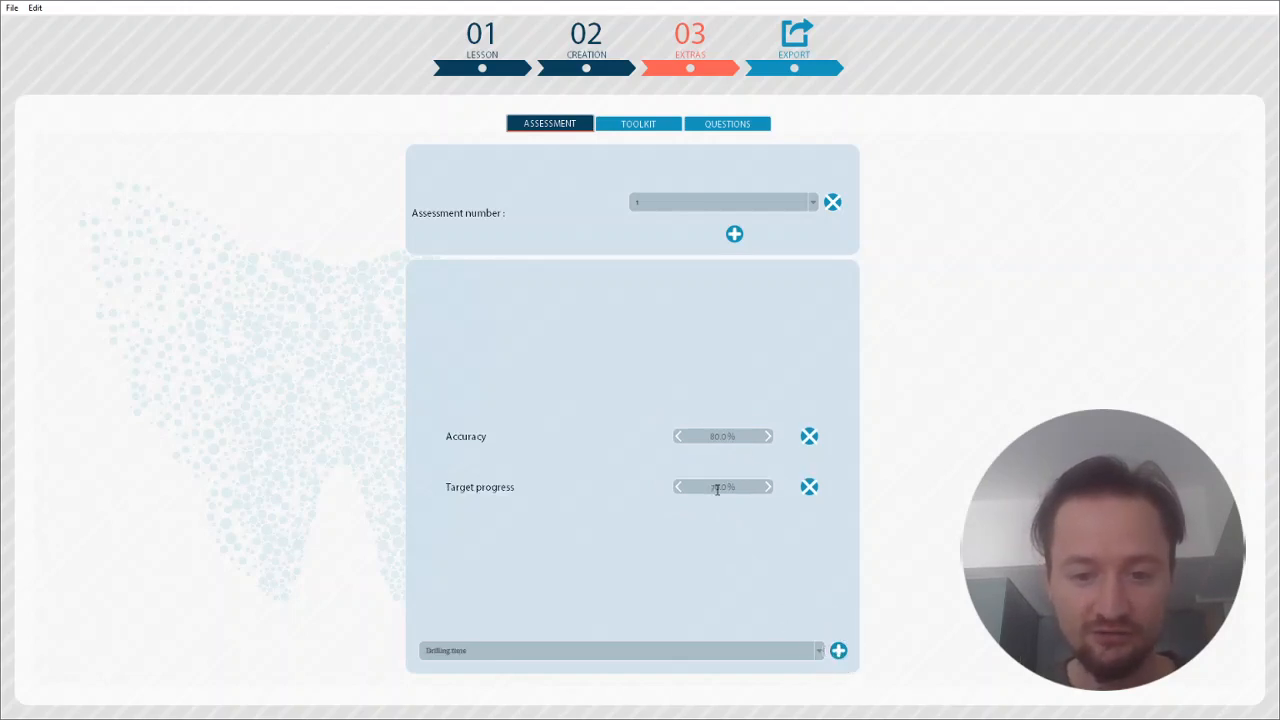
left_click_drag(717, 488, 721, 504)
type("8")
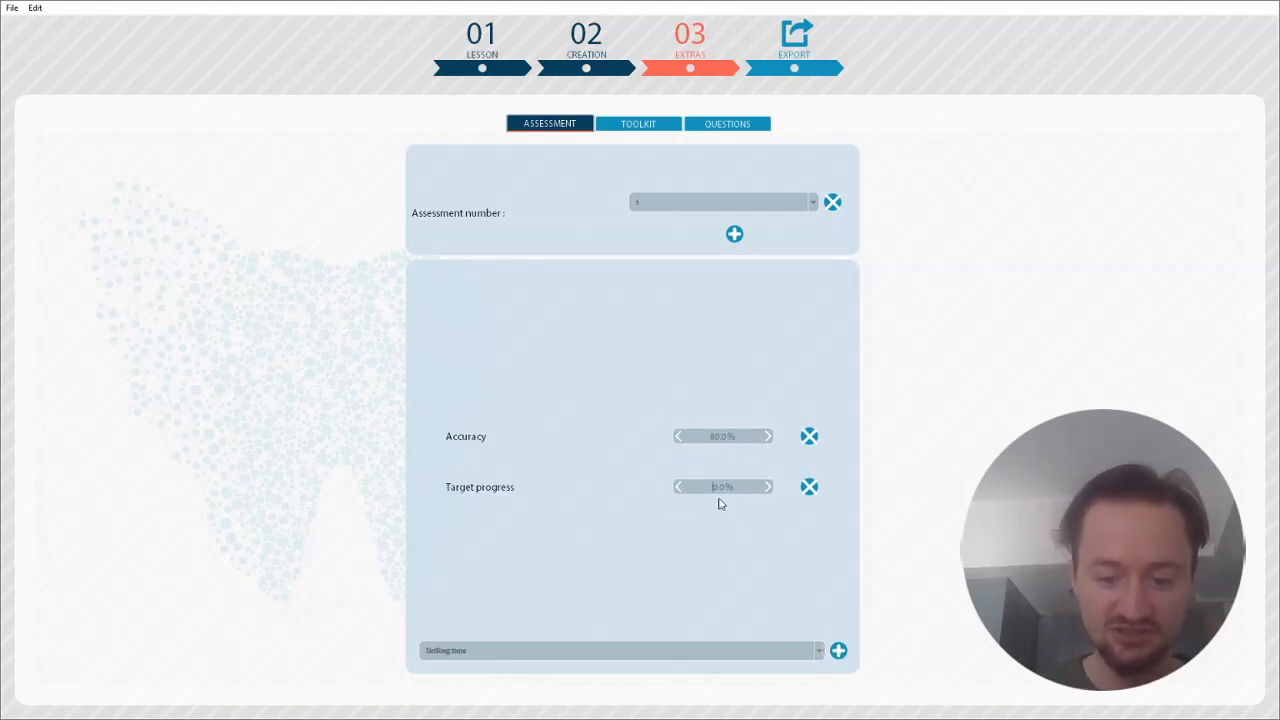
left_click(717, 504)
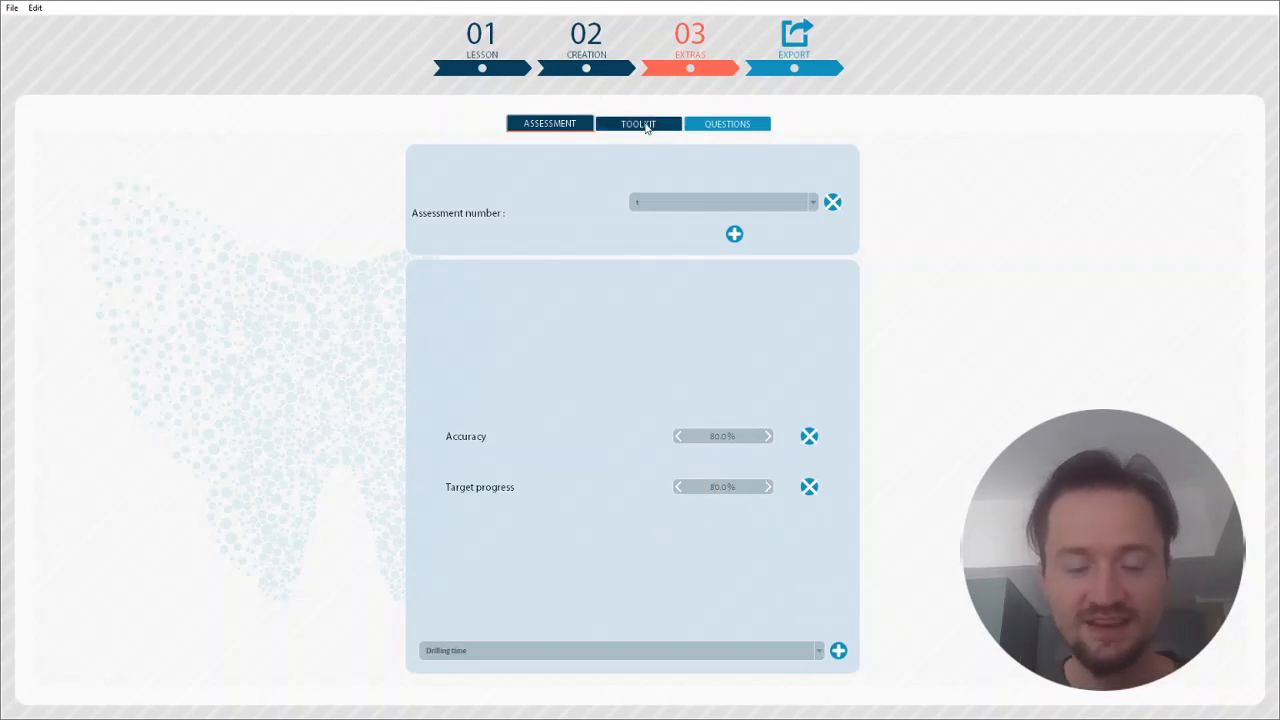
Try a customised exercise toolkit with the RA 03 012 and 526 238 012 tools, and turn the toolkit customisation back off
left_click(646, 126)
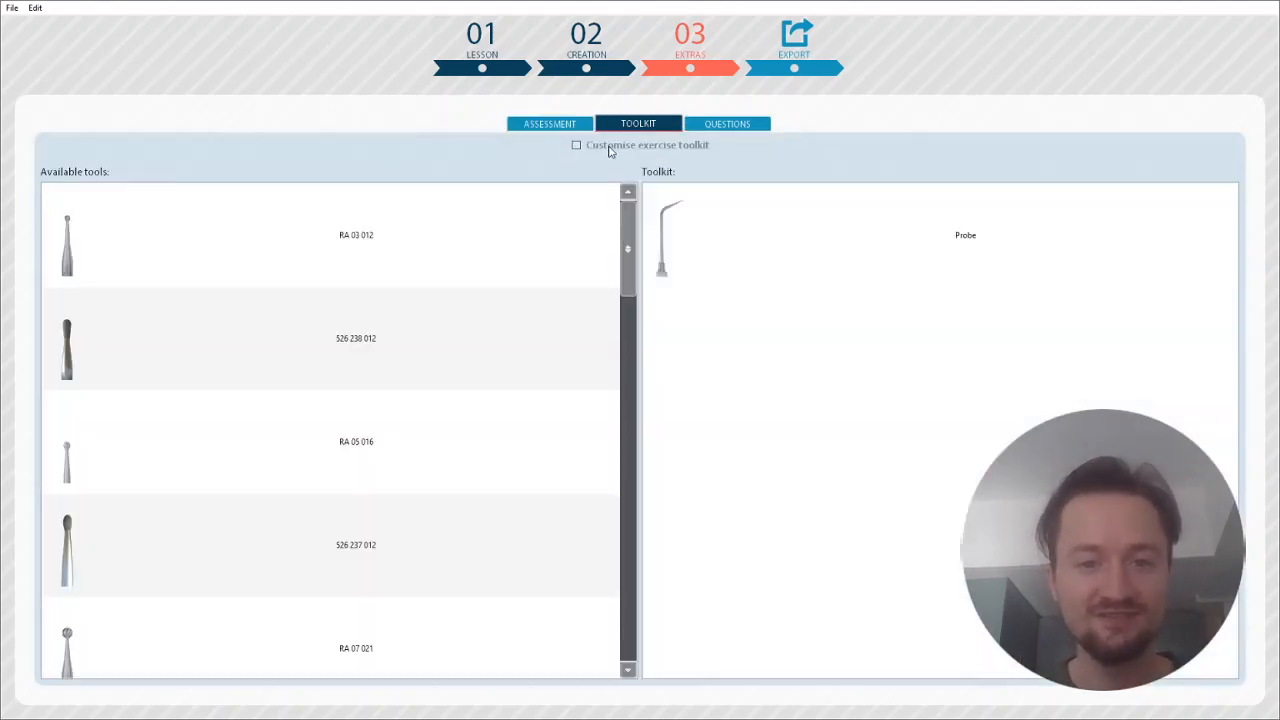
double_click(483, 246)
double_click(483, 246)
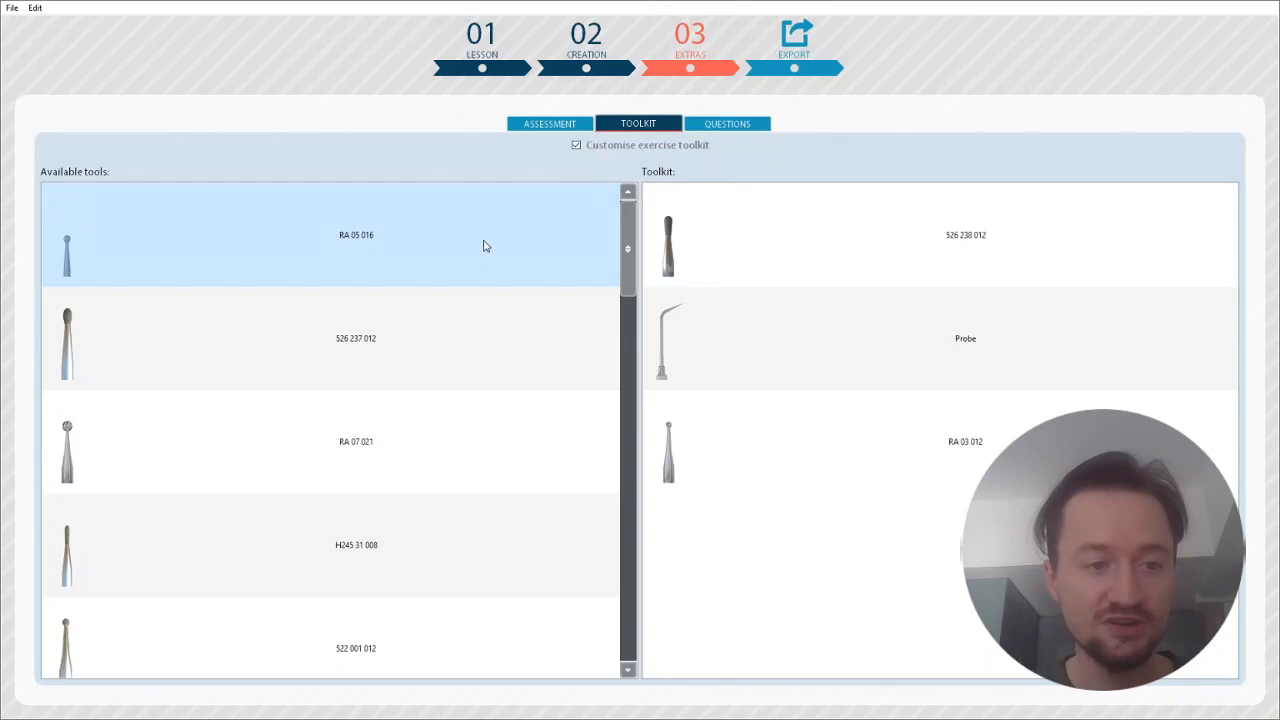
left_click(577, 145)
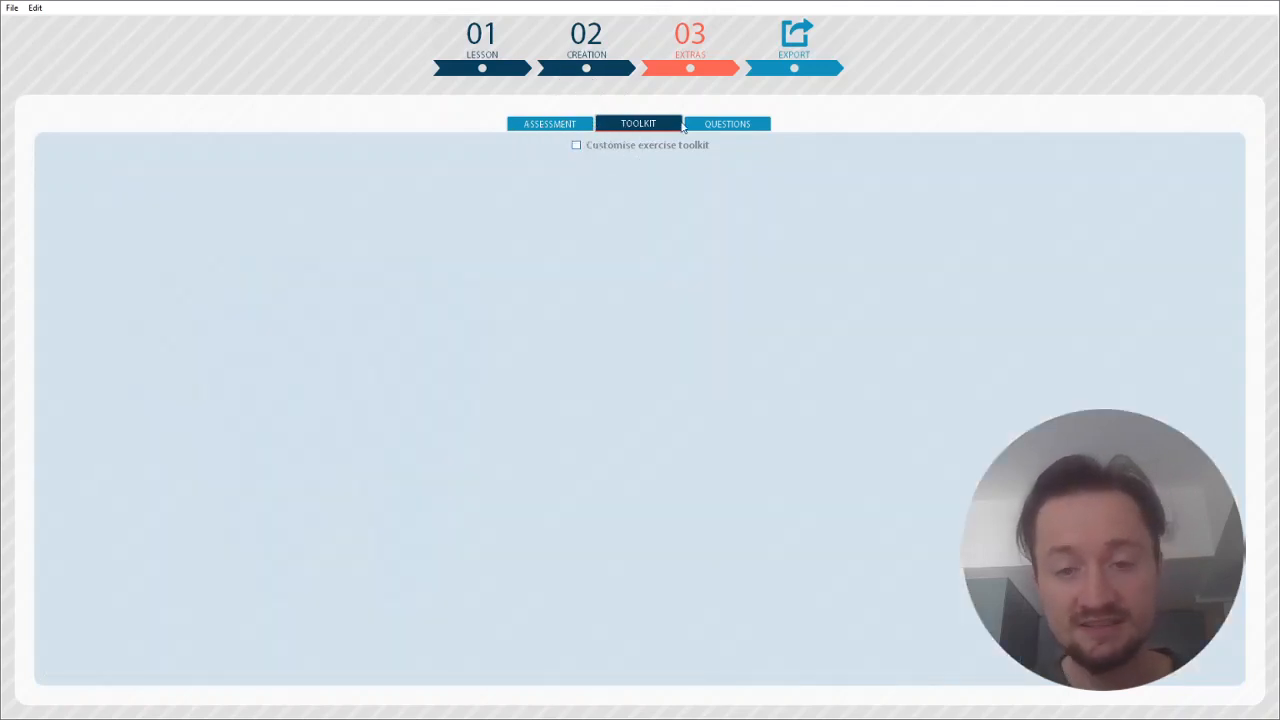
Create the question "Do you think you did well?" with the tip "Go see a teacher if you're unsure." and add a second blank question
left_click(740, 122)
left_click(530, 240)
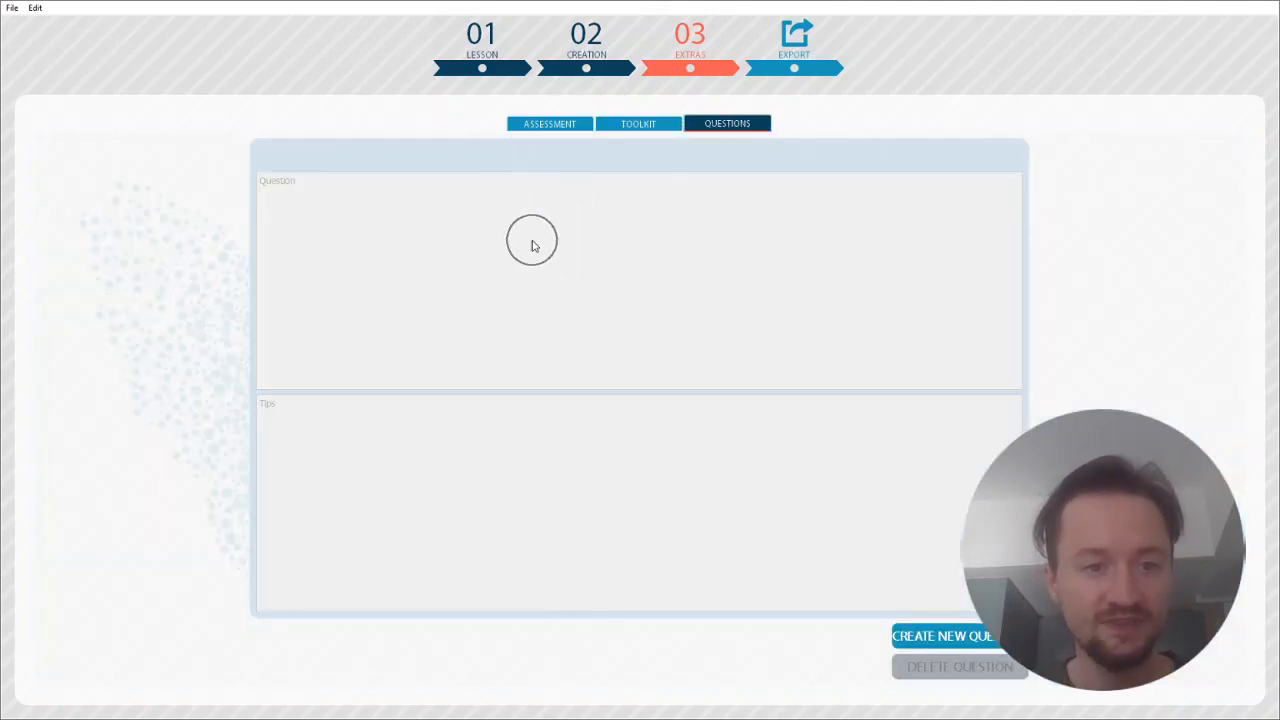
left_click(980, 636)
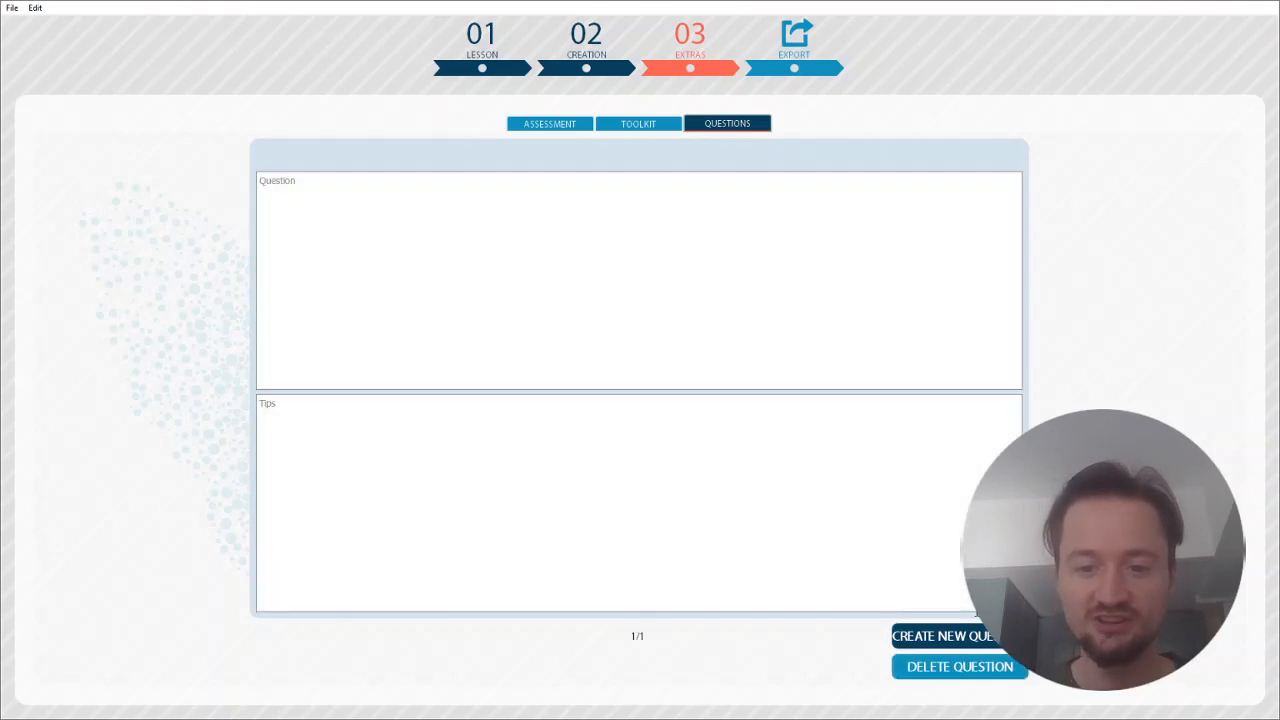
type("Do yo")
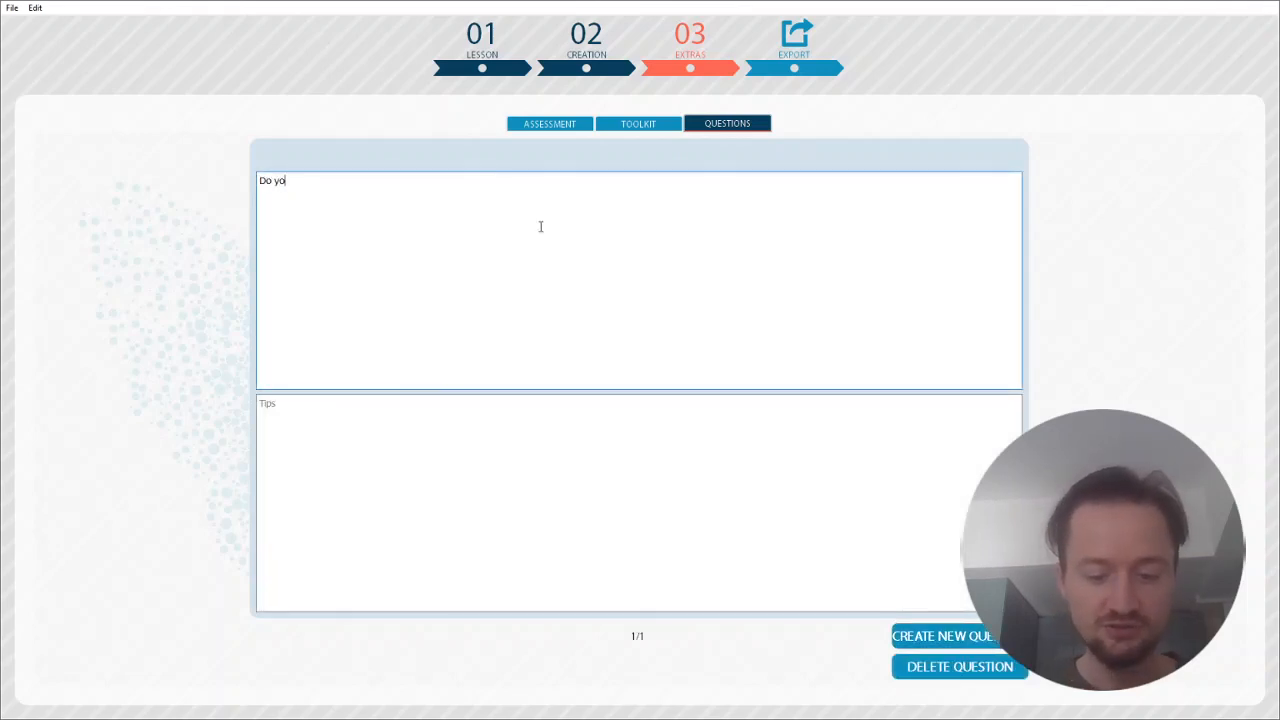
type("u think you did well?")
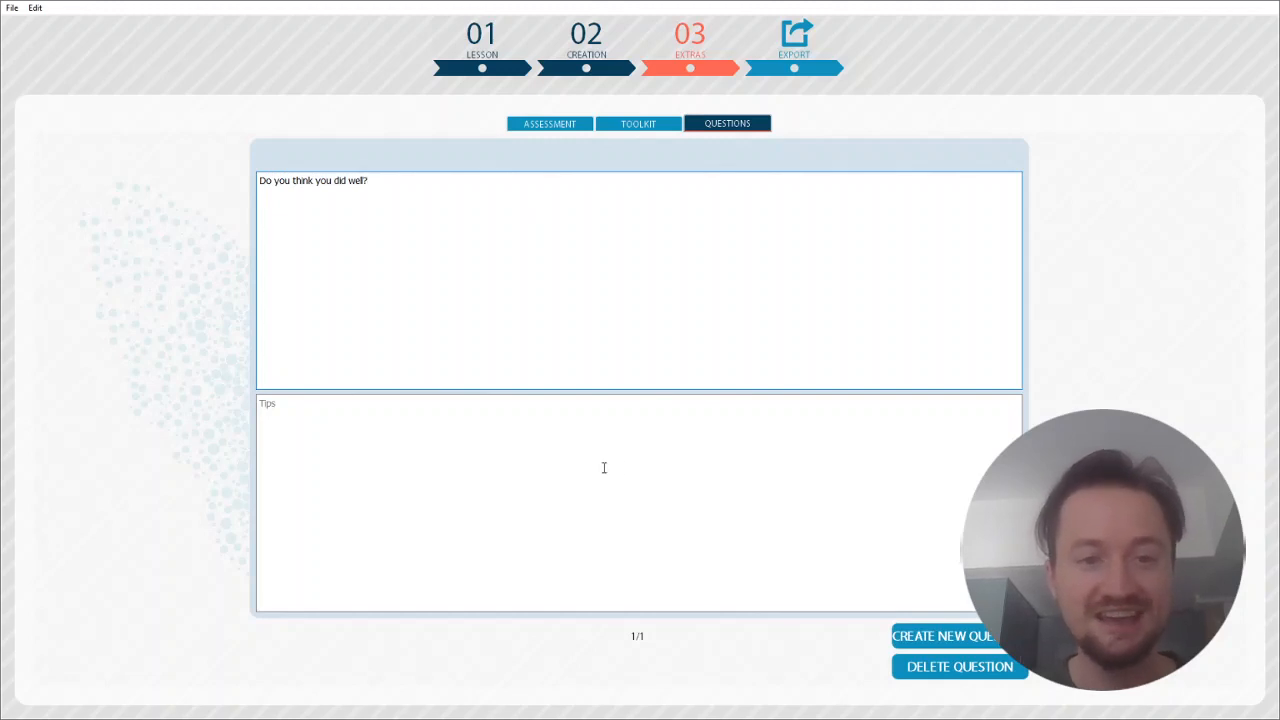
left_click(513, 460)
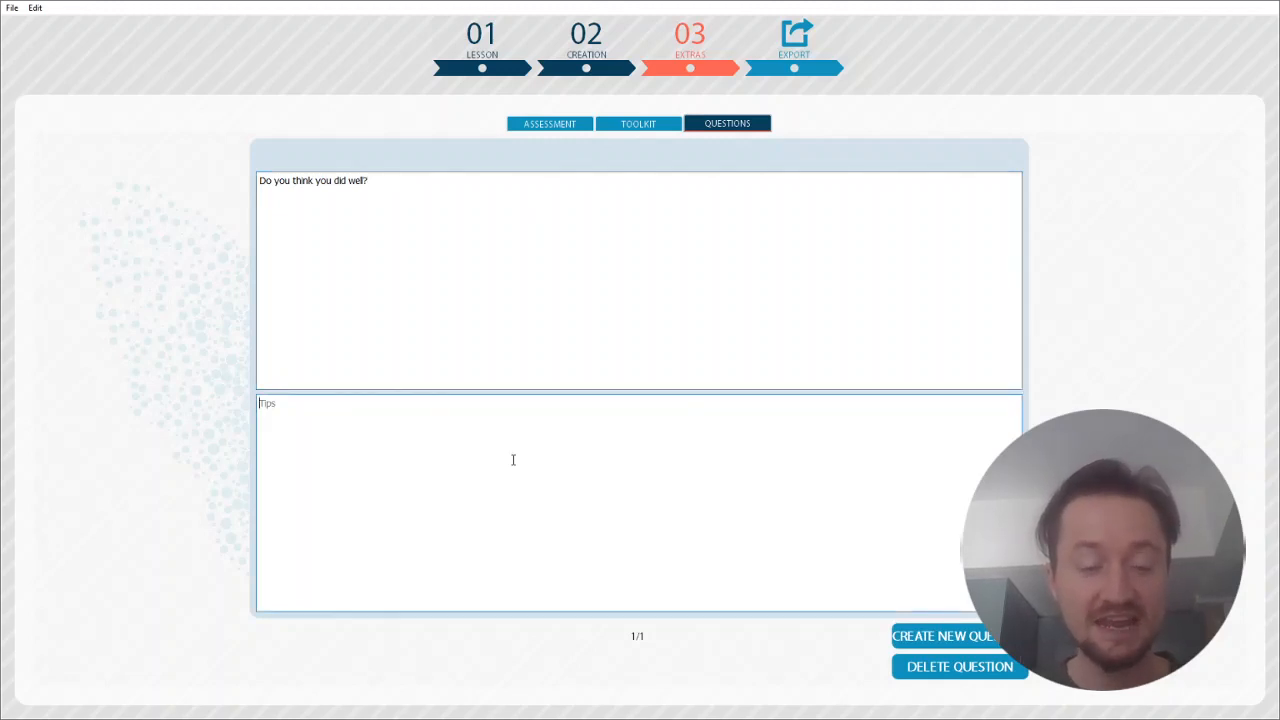
type("G")
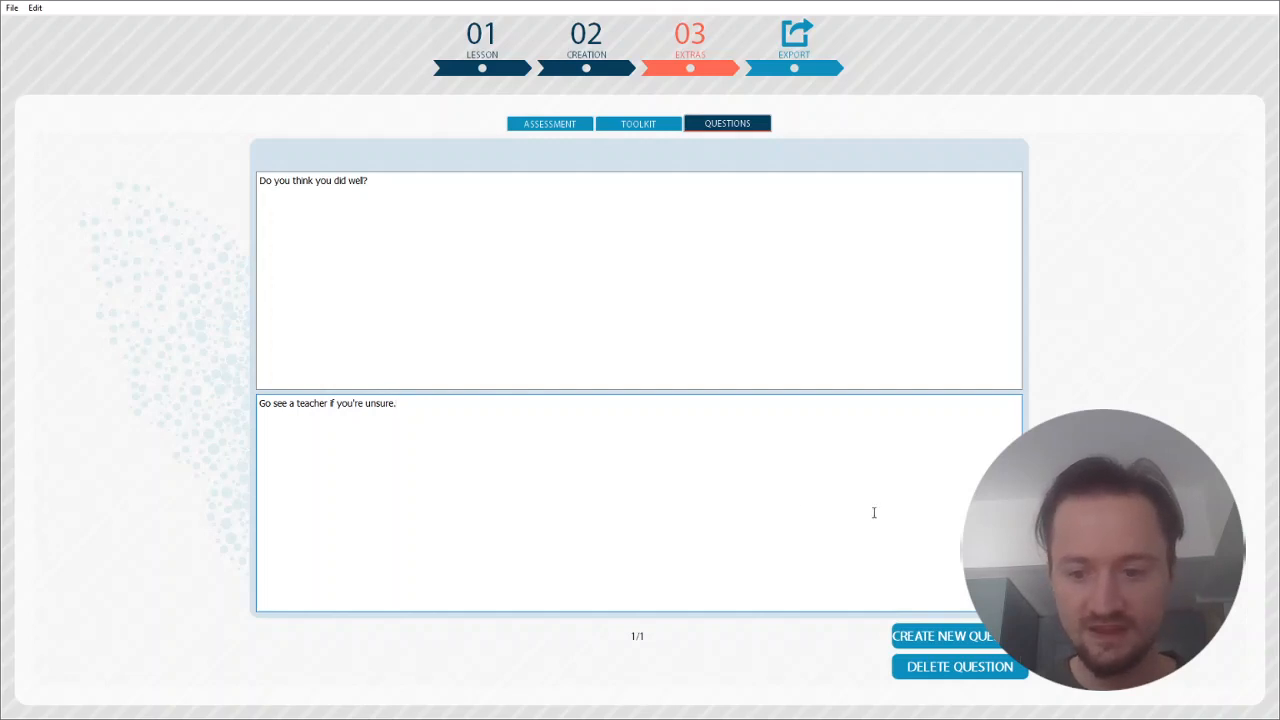
left_click(935, 636)
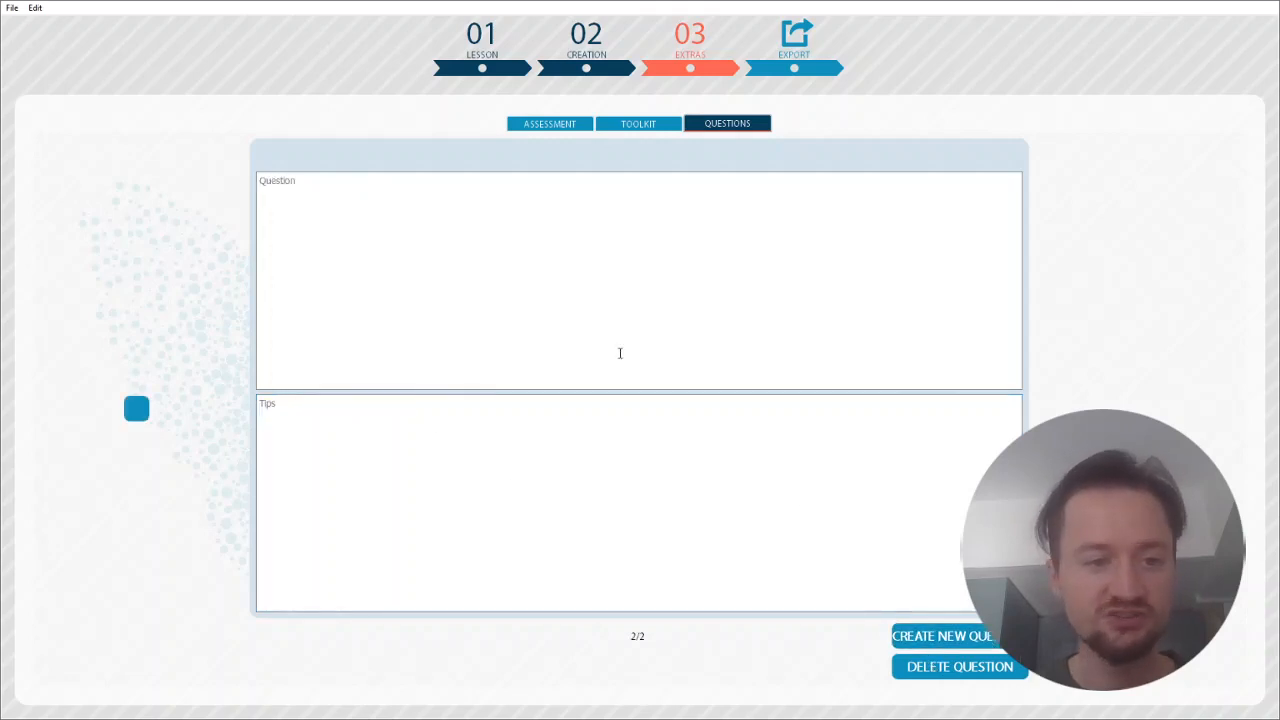
Export the exercise with the id "Exmaple Caries" in the Restorative category, showing the extra smoothing option before saving
left_click(804, 56)
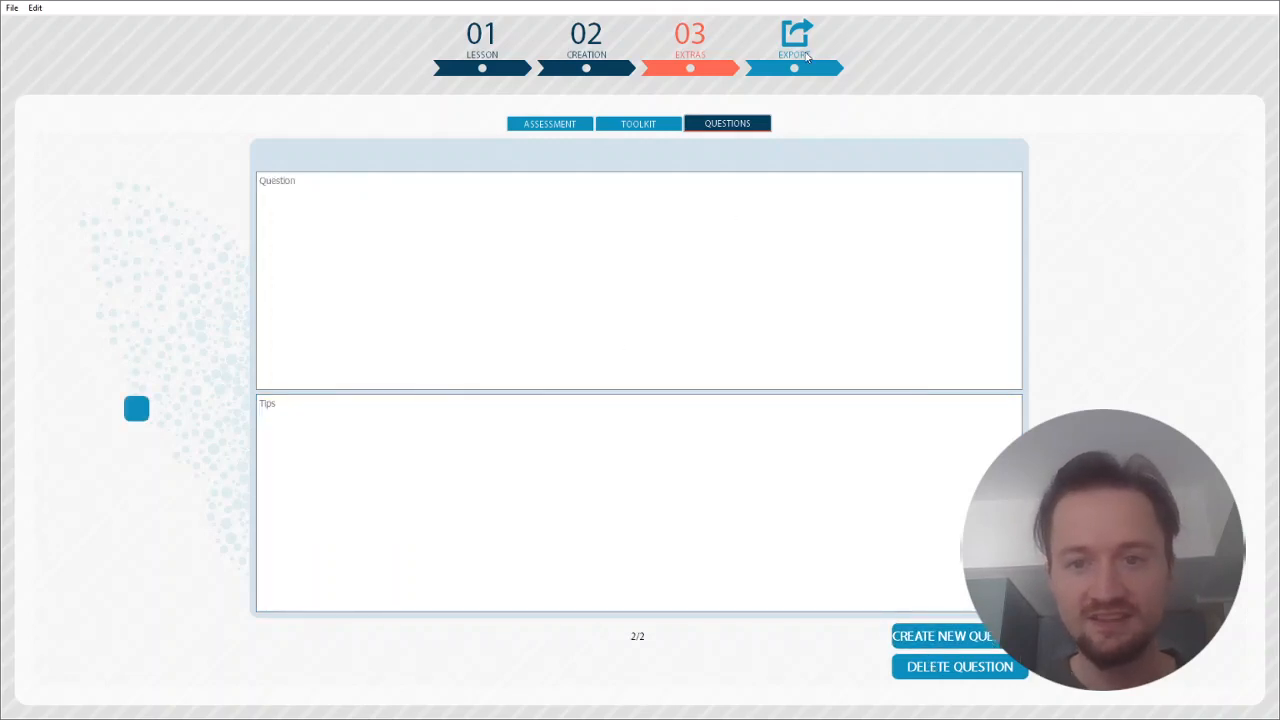
left_click(627, 386)
type("Ex")
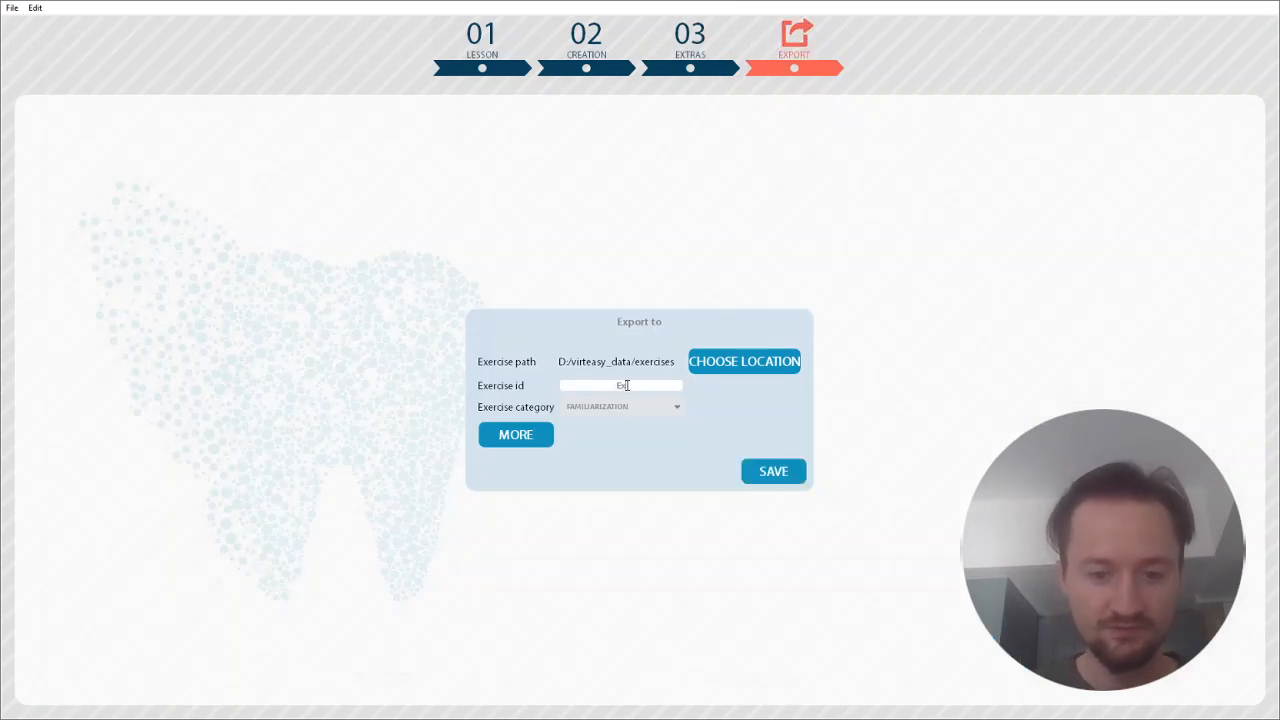
type("ample Caries")
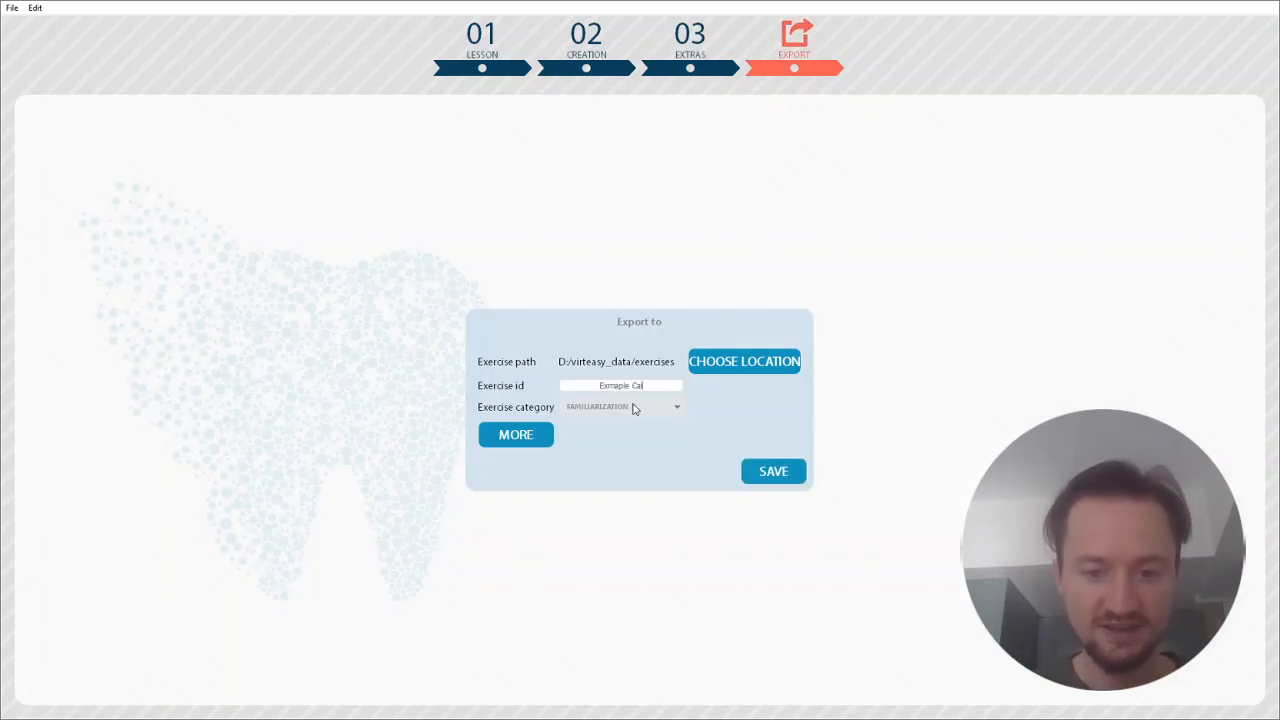
left_click(632, 407)
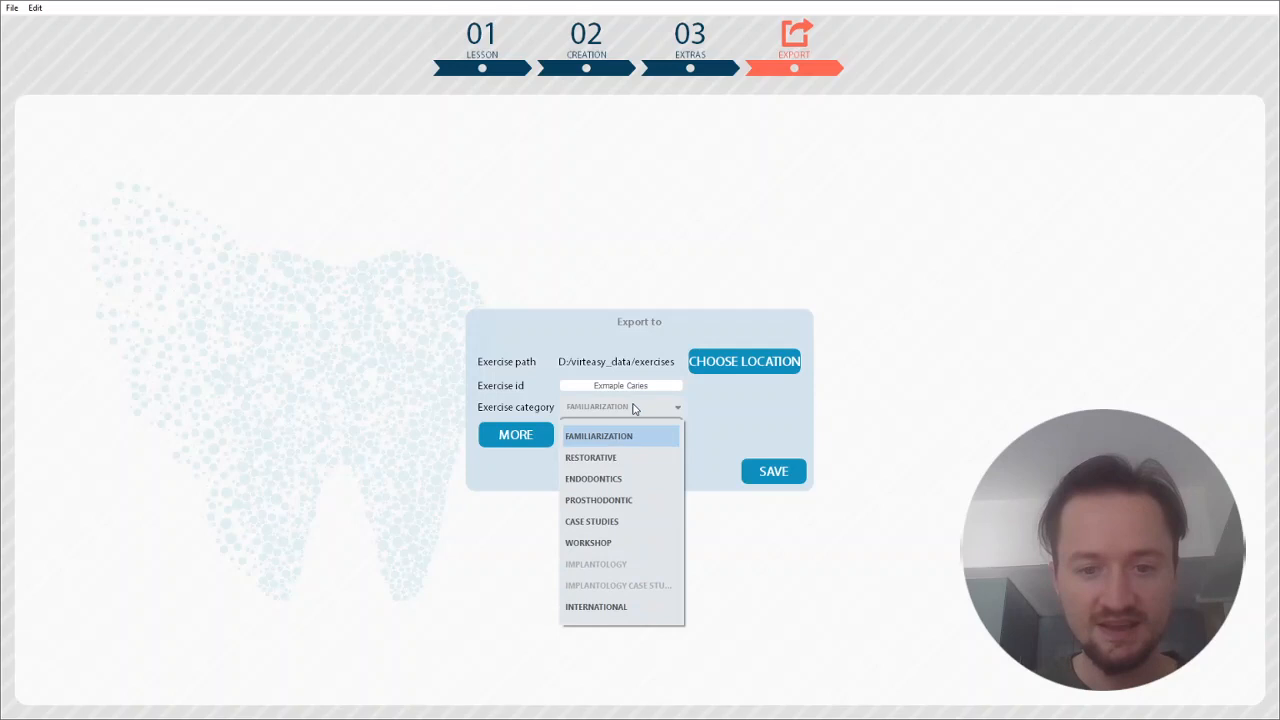
left_click(633, 457)
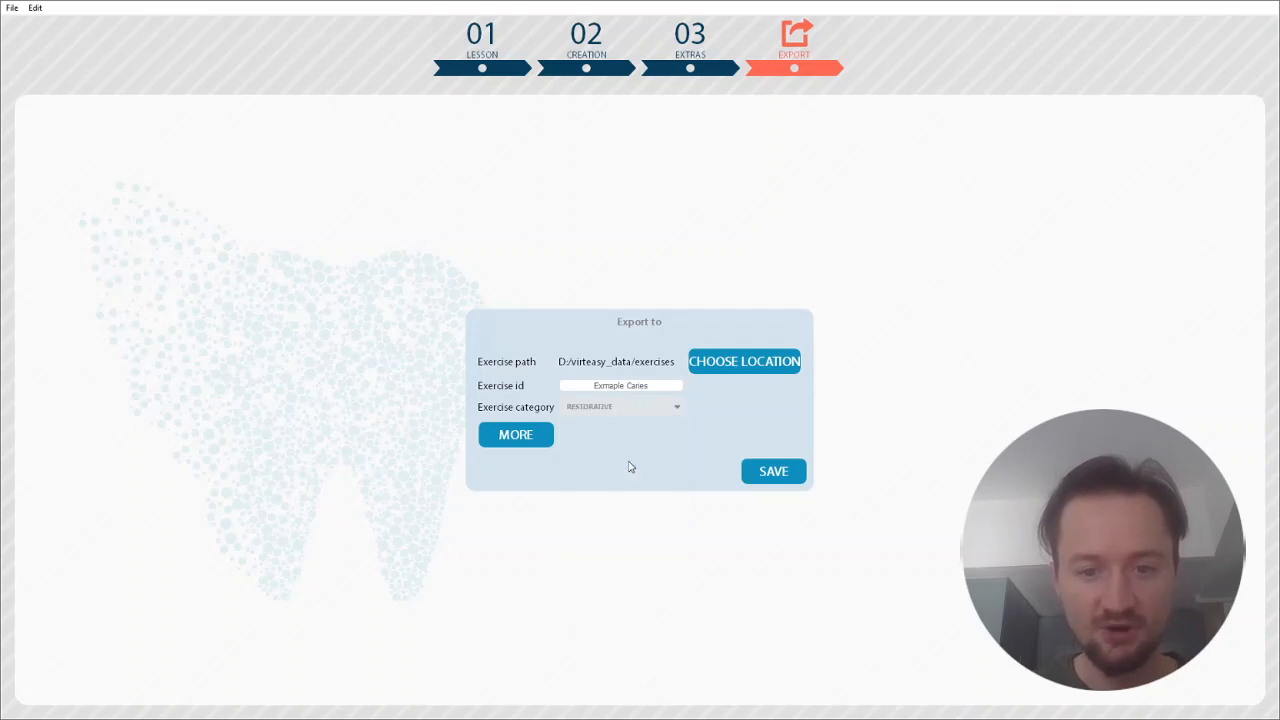
left_click(538, 434)
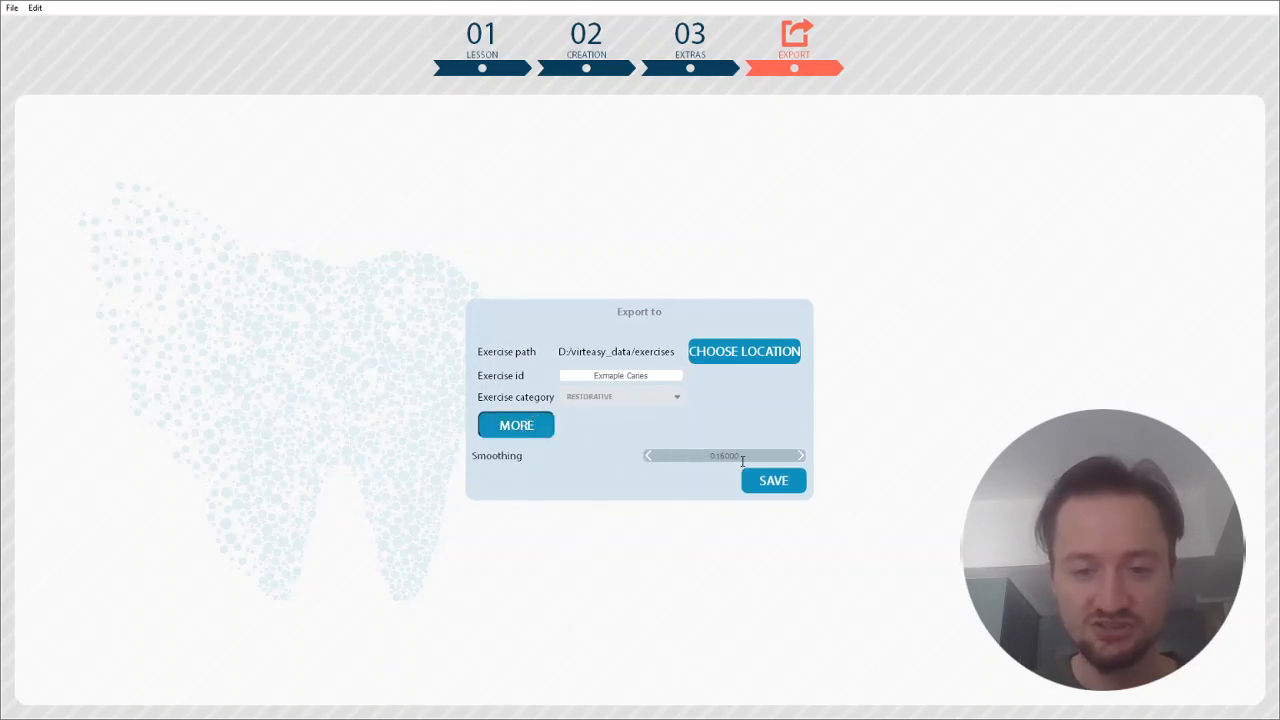
left_click(774, 481)
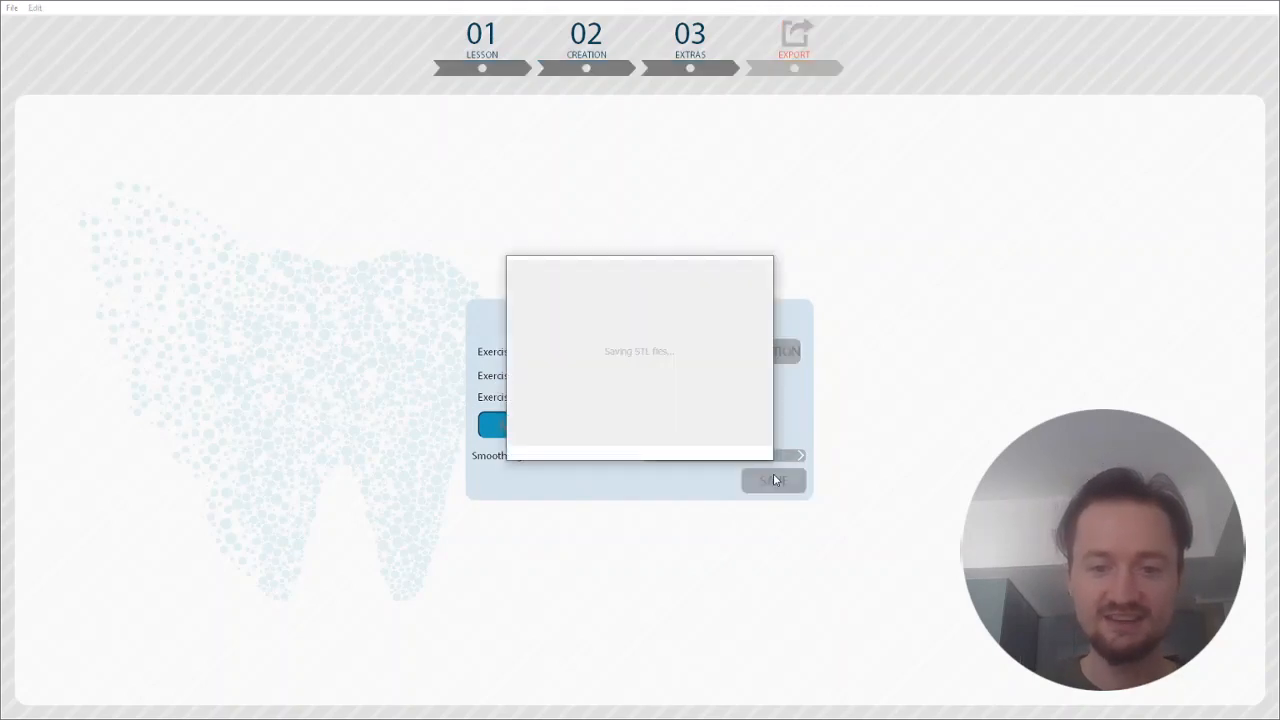